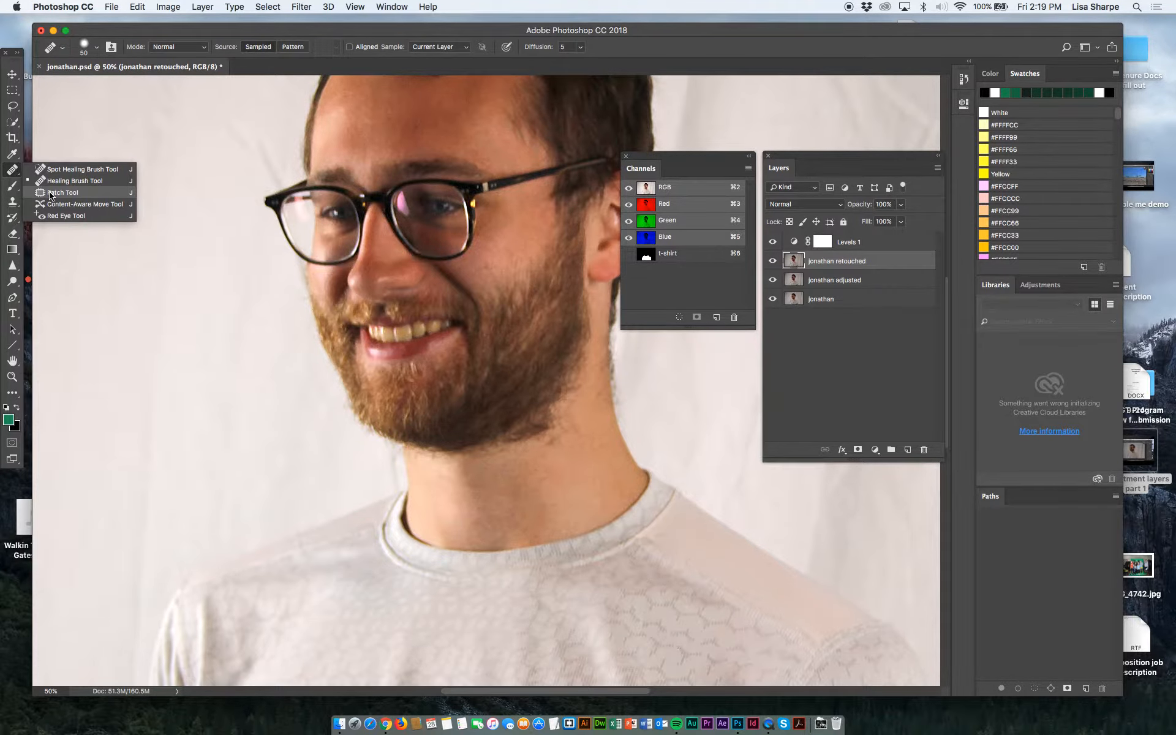
- Outline the patchy beard edge along the neck with the Patch tool
{"action": "left_click", "coordinate": [51, 193]}
{"action": "left_click_drag", "start_coordinate": [535, 247], "coordinate": [507, 409]}
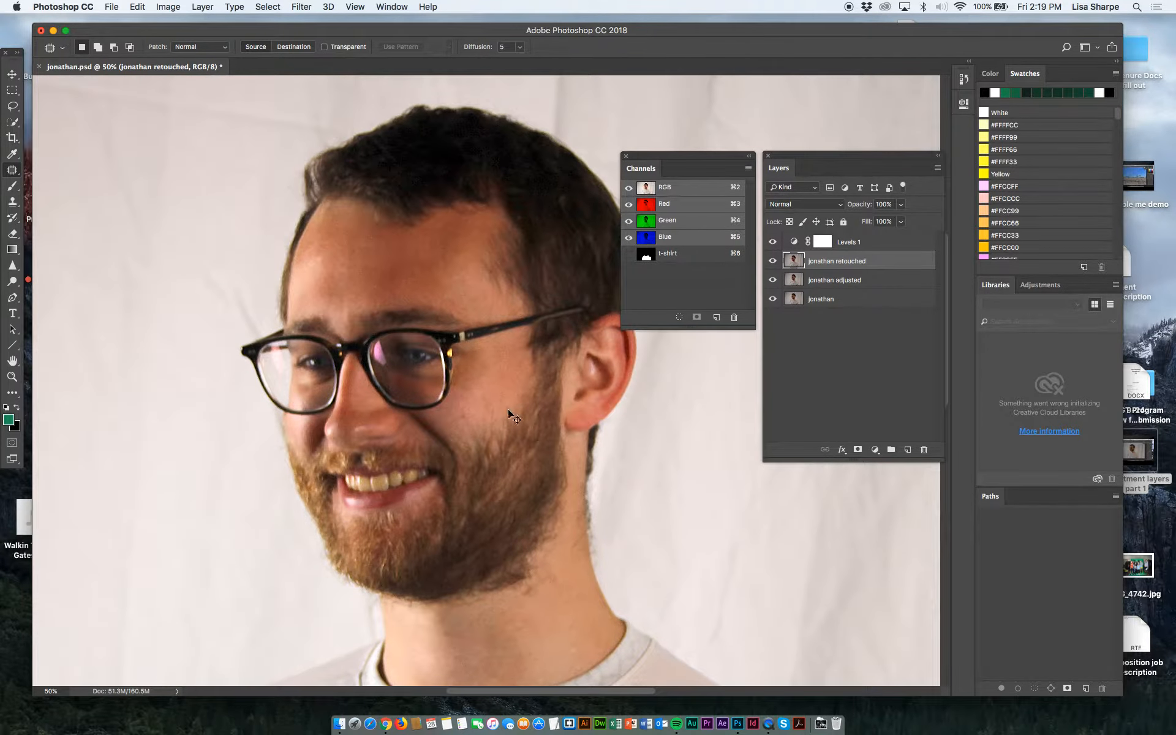
{"action": "key", "text": "super+plus"}
{"action": "key", "text": "super+plus"}
{"action": "key", "text": "super+plus"}
{"action": "left_click_drag", "start_coordinate": [465, 473], "coordinate": [443, 208]}
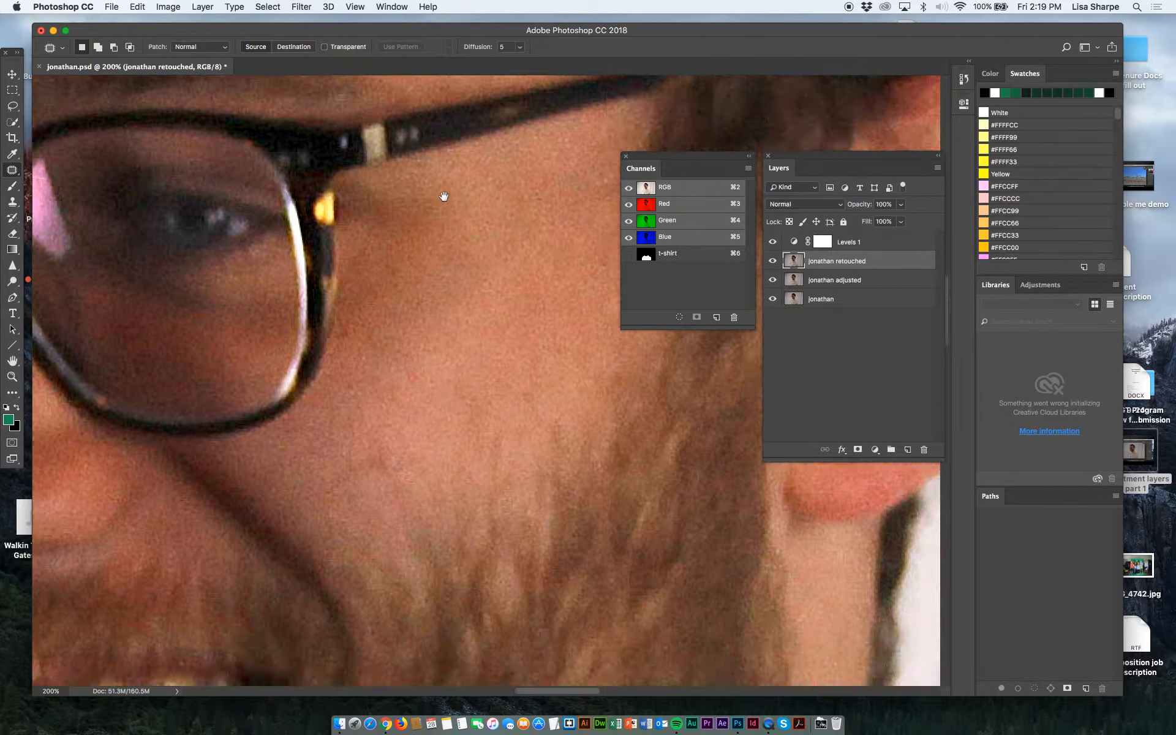
{"action": "left_click_drag", "start_coordinate": [449, 349], "coordinate": [454, 163]}
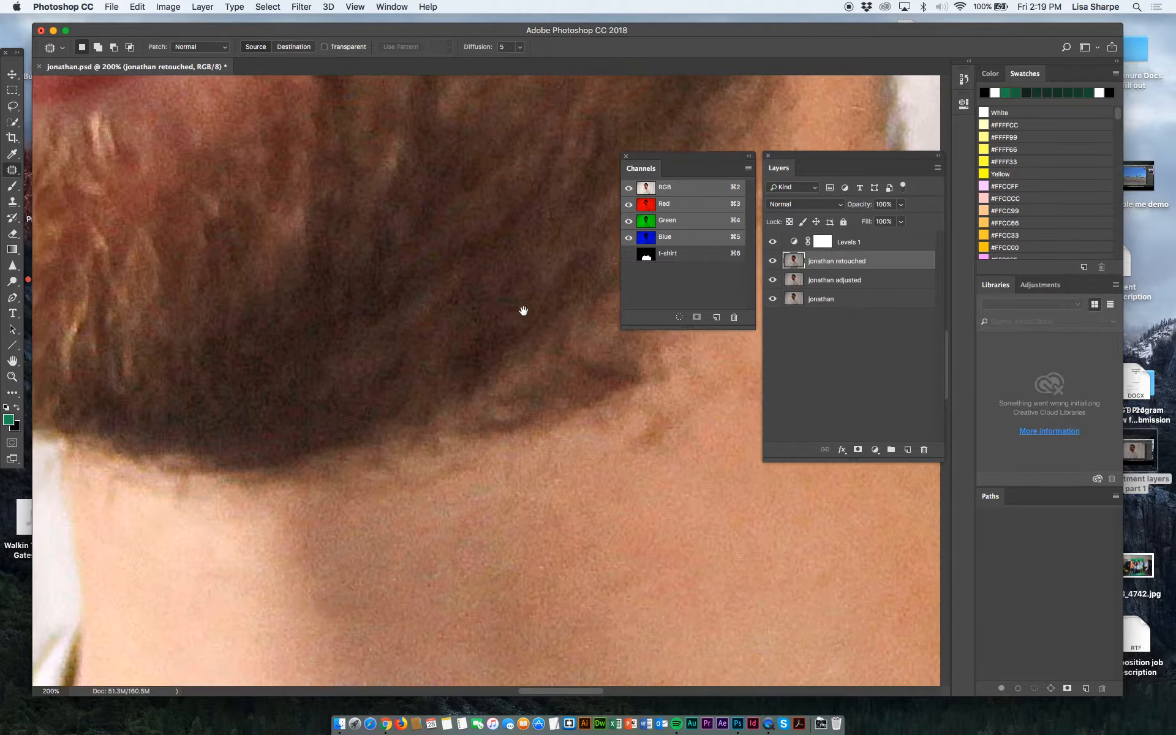
{"action": "left_click_drag", "start_coordinate": [523, 311], "coordinate": [327, 226]}
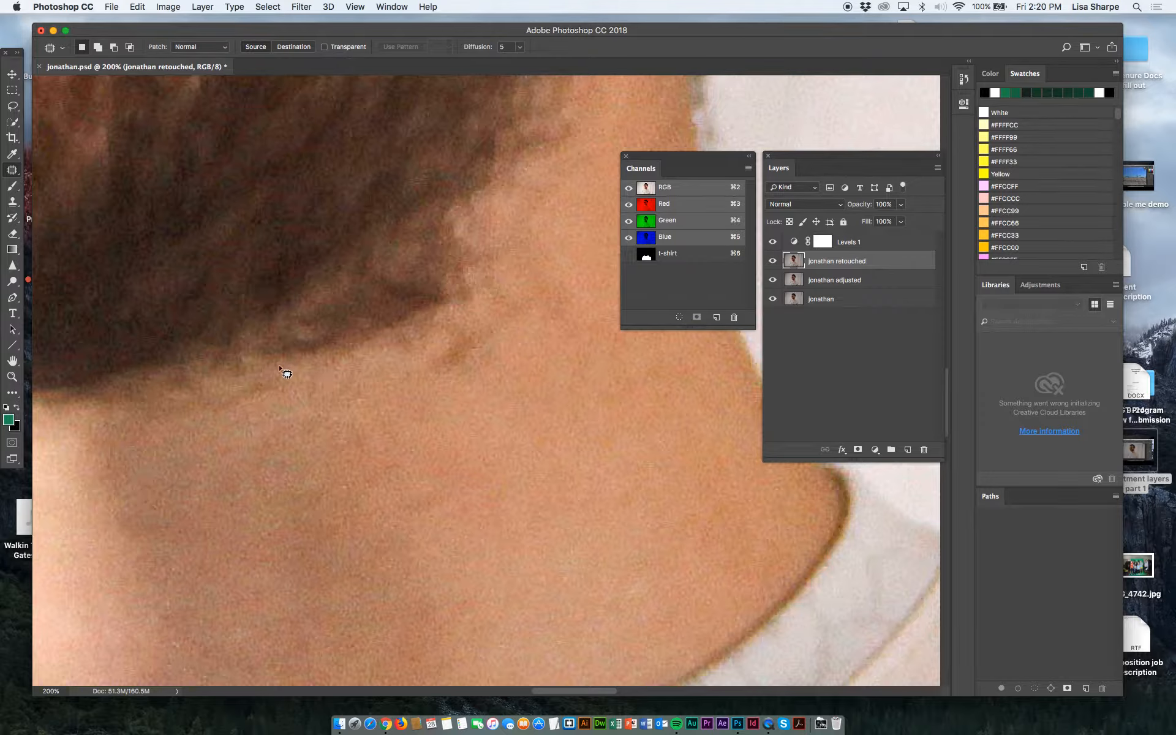
{"action": "mouse_move", "coordinate": [287, 366]}
{"action": "left_mouse_down"}
{"action": "mouse_move", "coordinate": [383, 350]}
{"action": "mouse_move", "coordinate": [444, 374]}
{"action": "mouse_move", "coordinate": [477, 350]}
{"action": "mouse_move", "coordinate": [484, 211]}
{"action": "mouse_move", "coordinate": [460, 209]}
{"action": "mouse_move", "coordinate": [185, 383]}
{"action": "mouse_move", "coordinate": [208, 389]}
{"action": "mouse_move", "coordinate": [233, 365]}
{"action": "mouse_move", "coordinate": [269, 367]}
{"action": "left_mouse_up"}
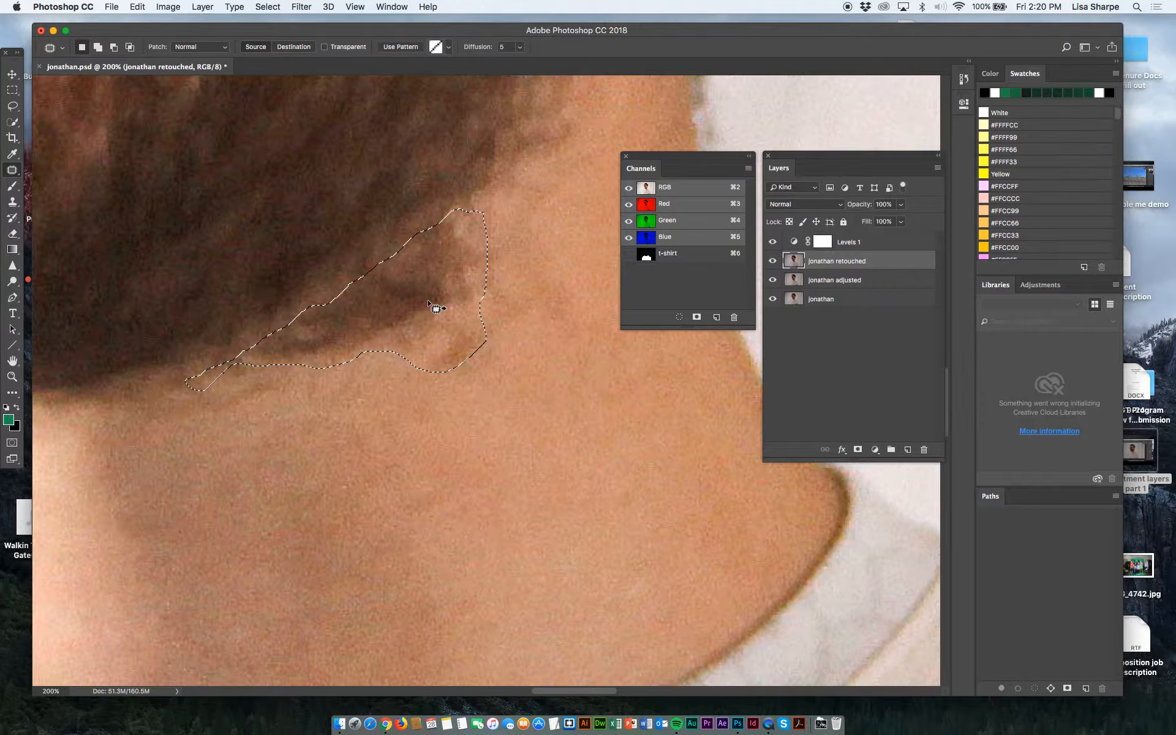
- Try patching the outlined beard edge with neck skin from just below and from lower near the collar, undoing each attempt
{"action": "left_click_drag", "start_coordinate": [428, 296], "coordinate": [486, 417]}
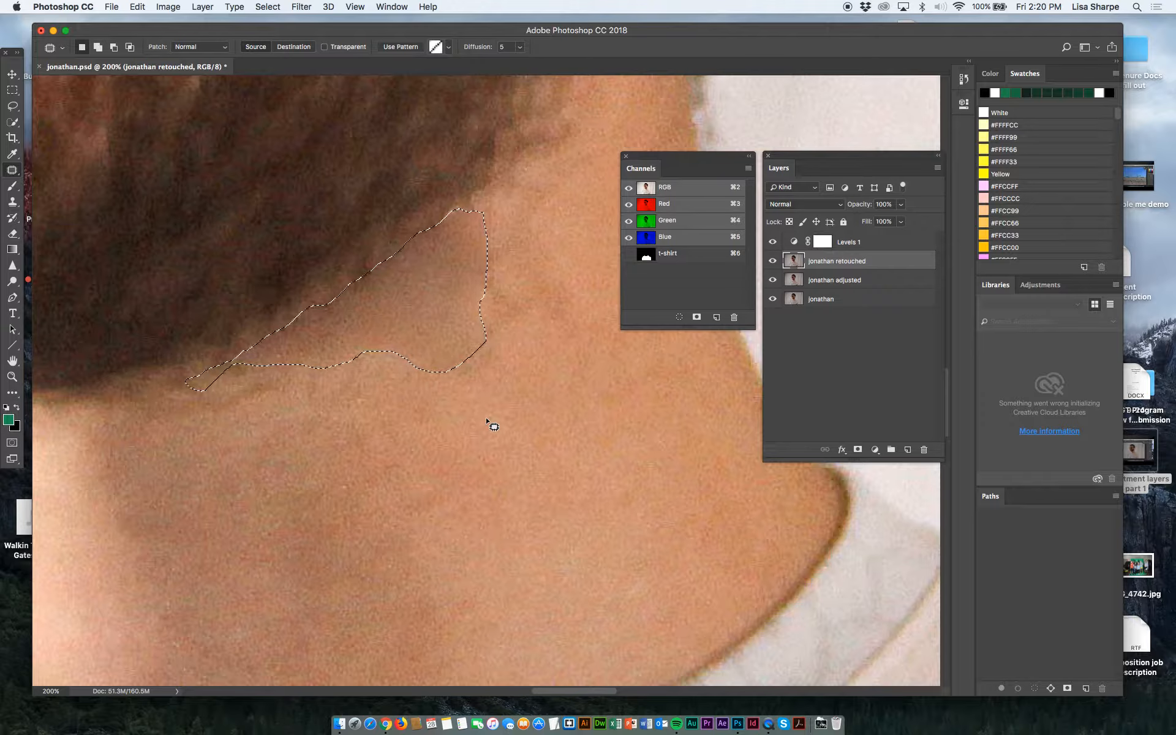
{"action": "key", "text": "super+z"}
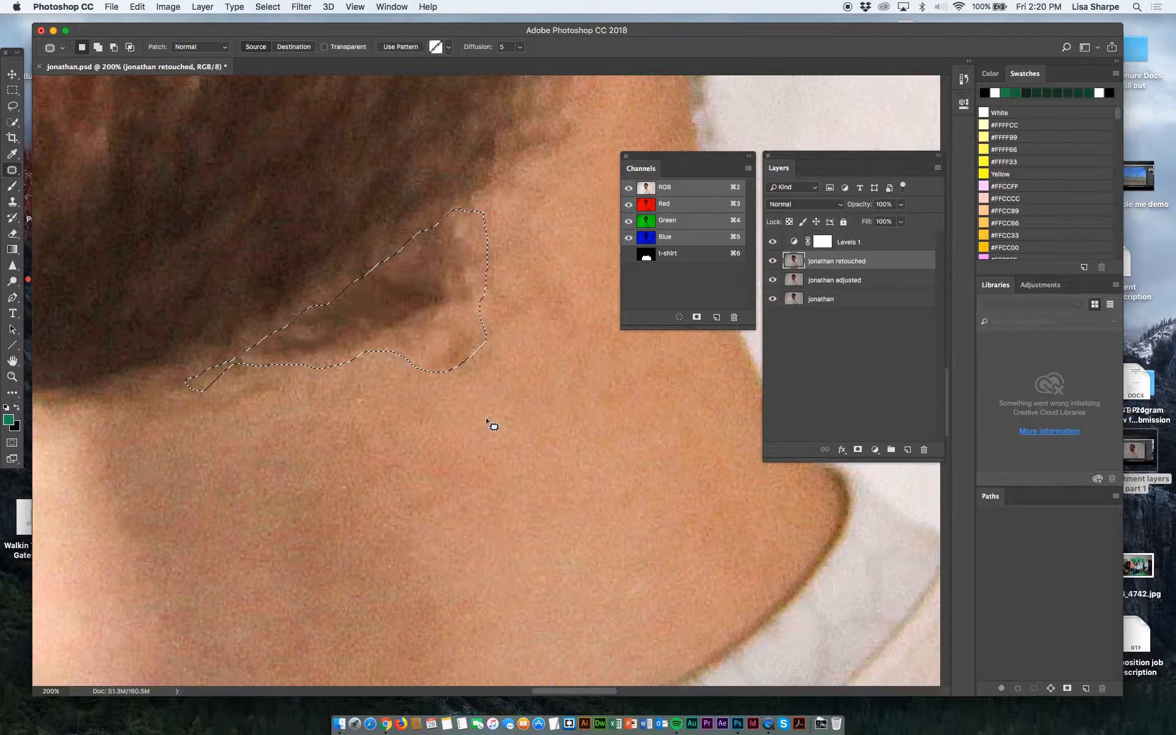
{"action": "left_click_drag", "start_coordinate": [415, 296], "coordinate": [586, 512]}
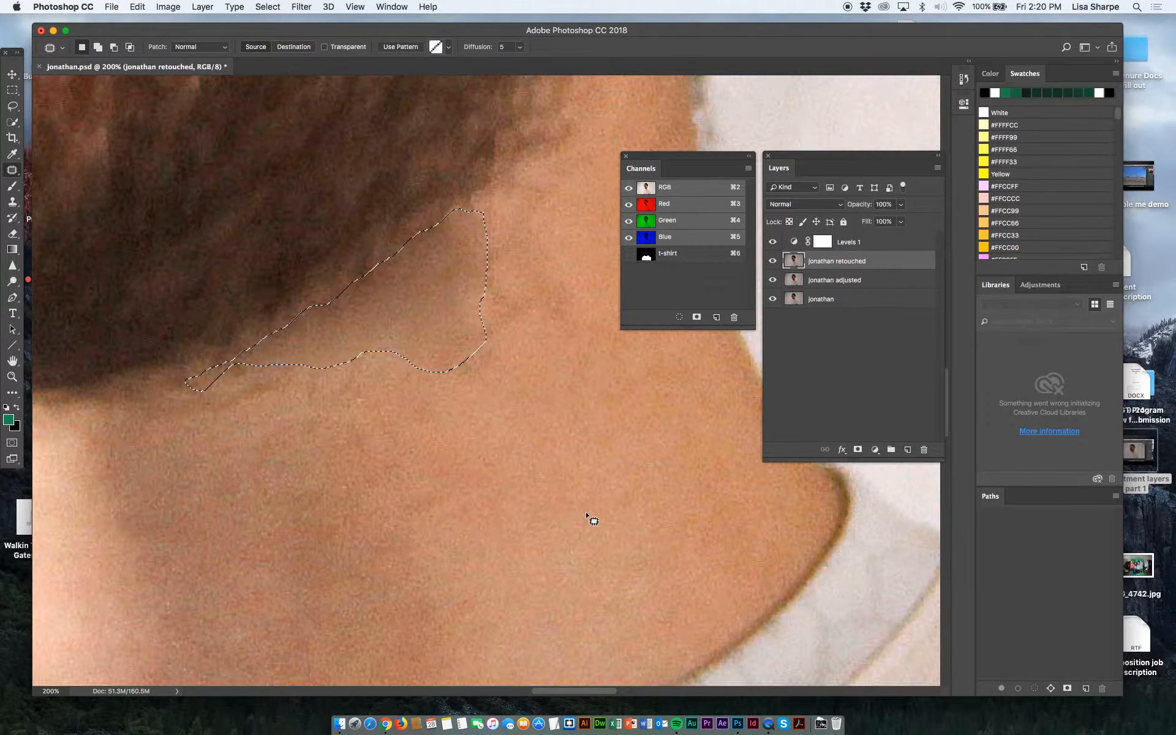
{"action": "key", "text": "super+z"}
- Try patching the outlined beard edge from the pale side of the neck, undo it, patch from the mid-neck skin and deselect
{"action": "left_click_drag", "start_coordinate": [429, 411], "coordinate": [590, 407]}
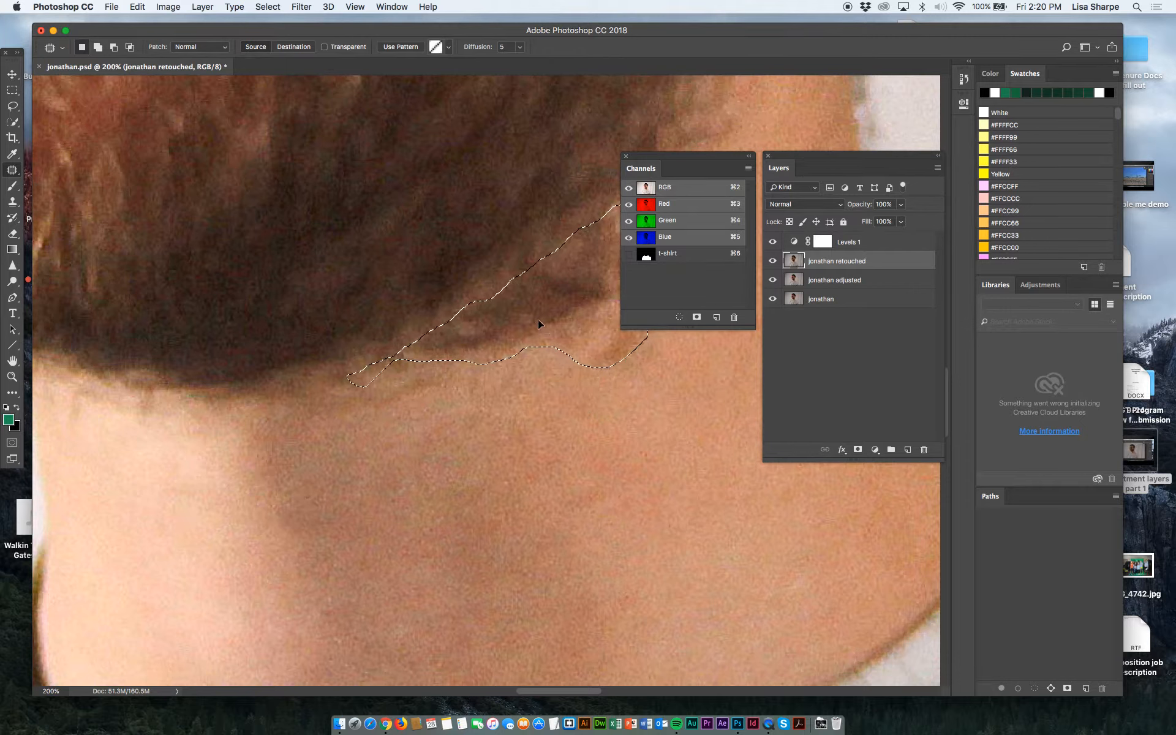
{"action": "left_click_drag", "start_coordinate": [539, 324], "coordinate": [135, 562]}
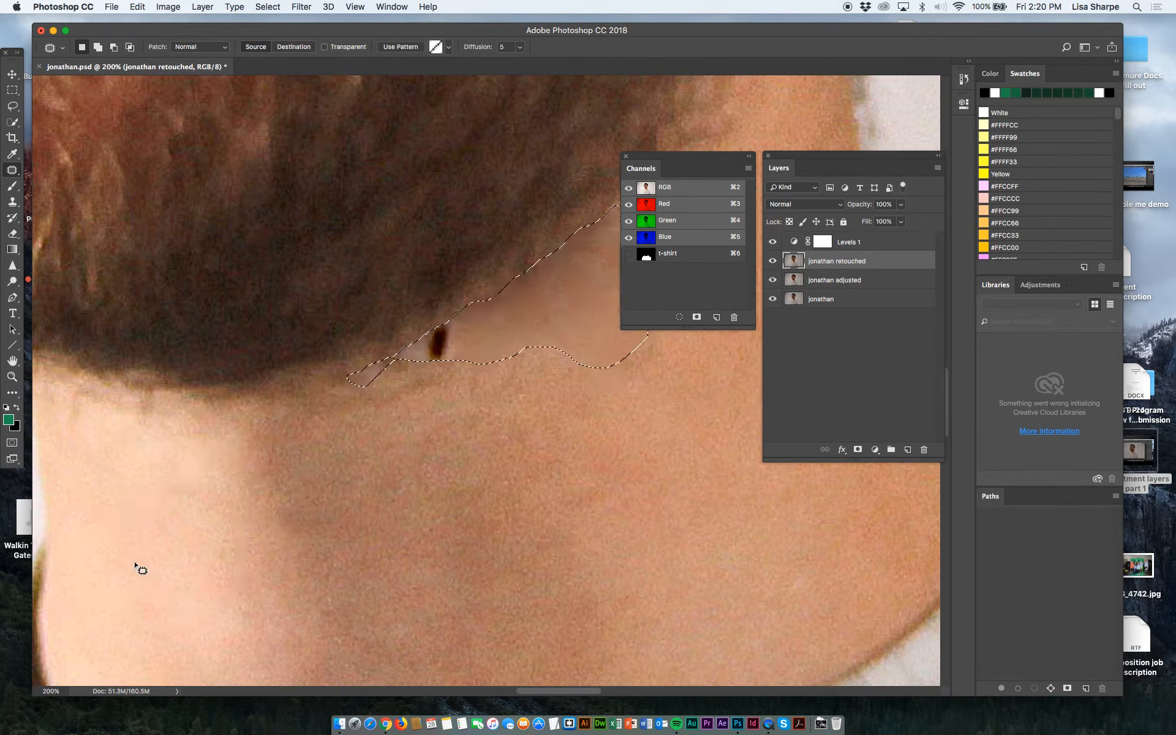
{"action": "key", "text": "super+z"}
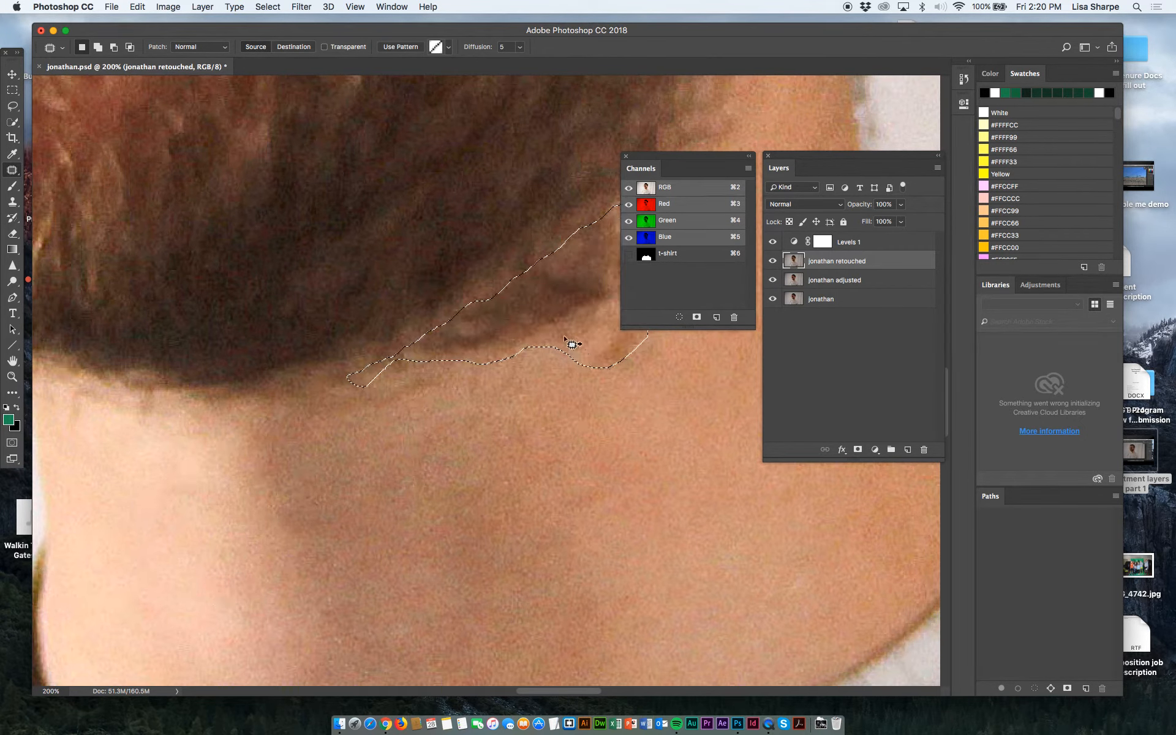
{"action": "left_click_drag", "start_coordinate": [541, 321], "coordinate": [482, 537]}
{"action": "key", "text": "super+d"}
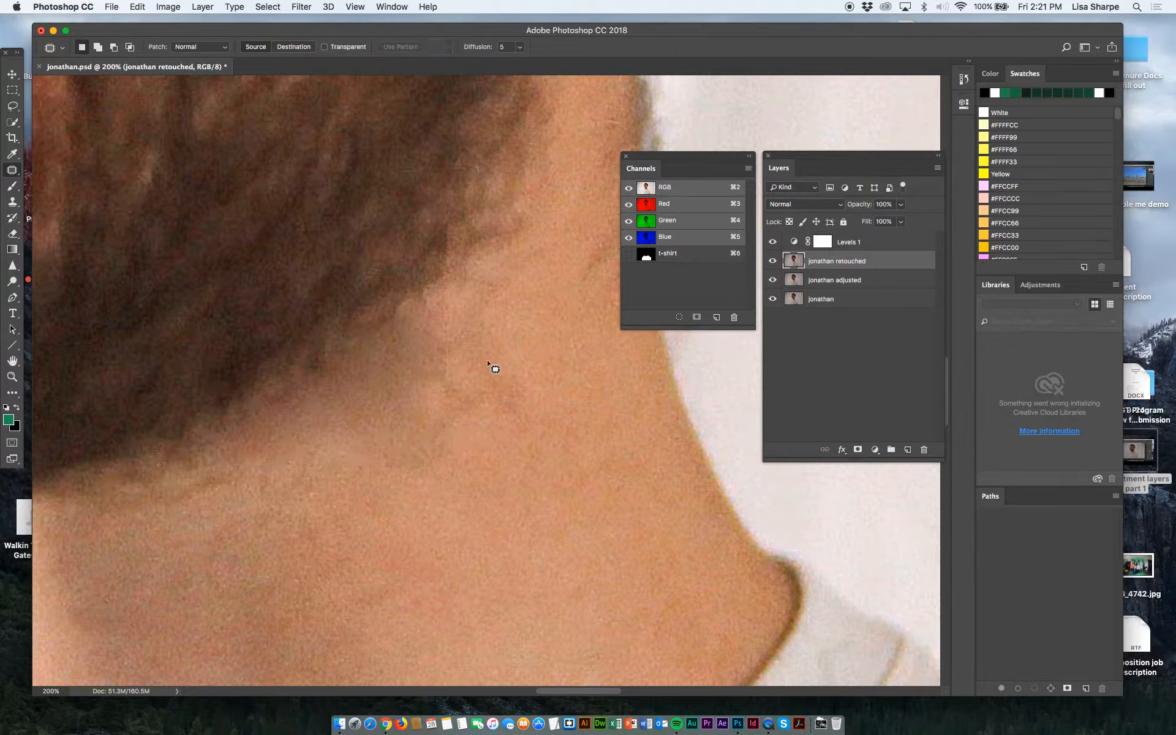
- Revert the photo to the last Healing Brush history state, discarding the patch and its selection
{"action": "key", "text": "super+minus"}
{"action": "key", "text": "super+minus"}
{"action": "key", "text": "super+minus"}
{"action": "key", "text": "super+minus"}
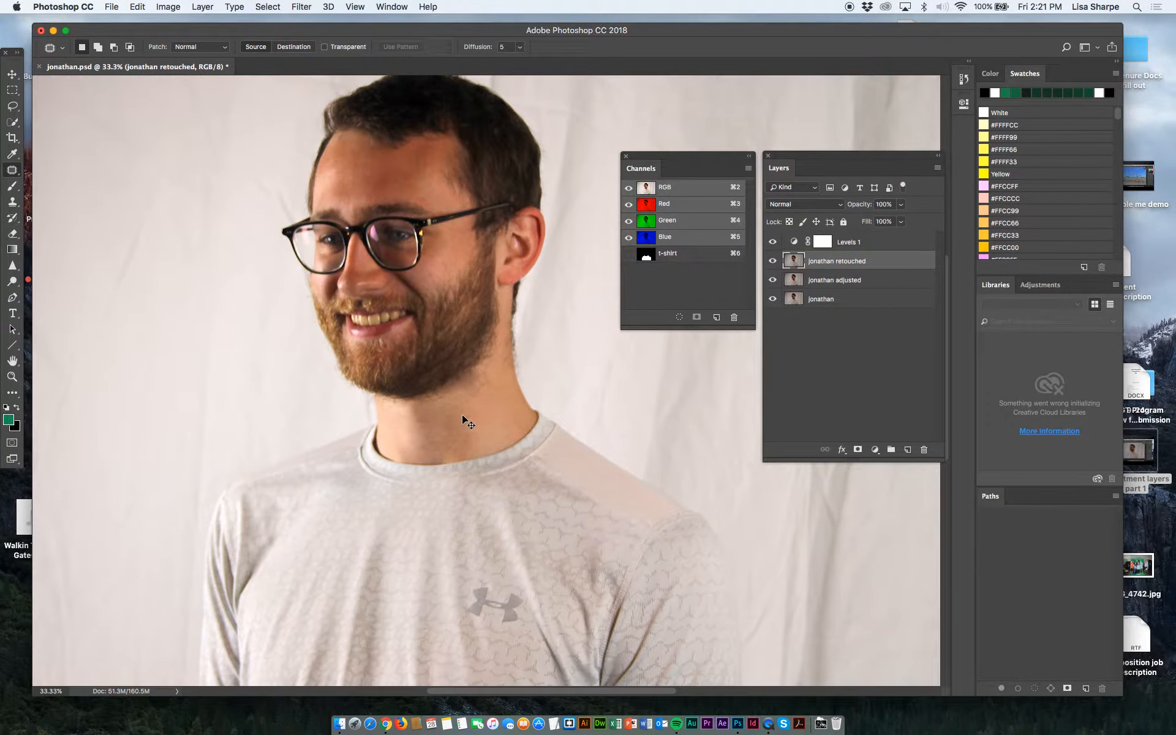
{"action": "key", "text": "super+z"}
{"action": "left_click", "coordinate": [964, 80]}
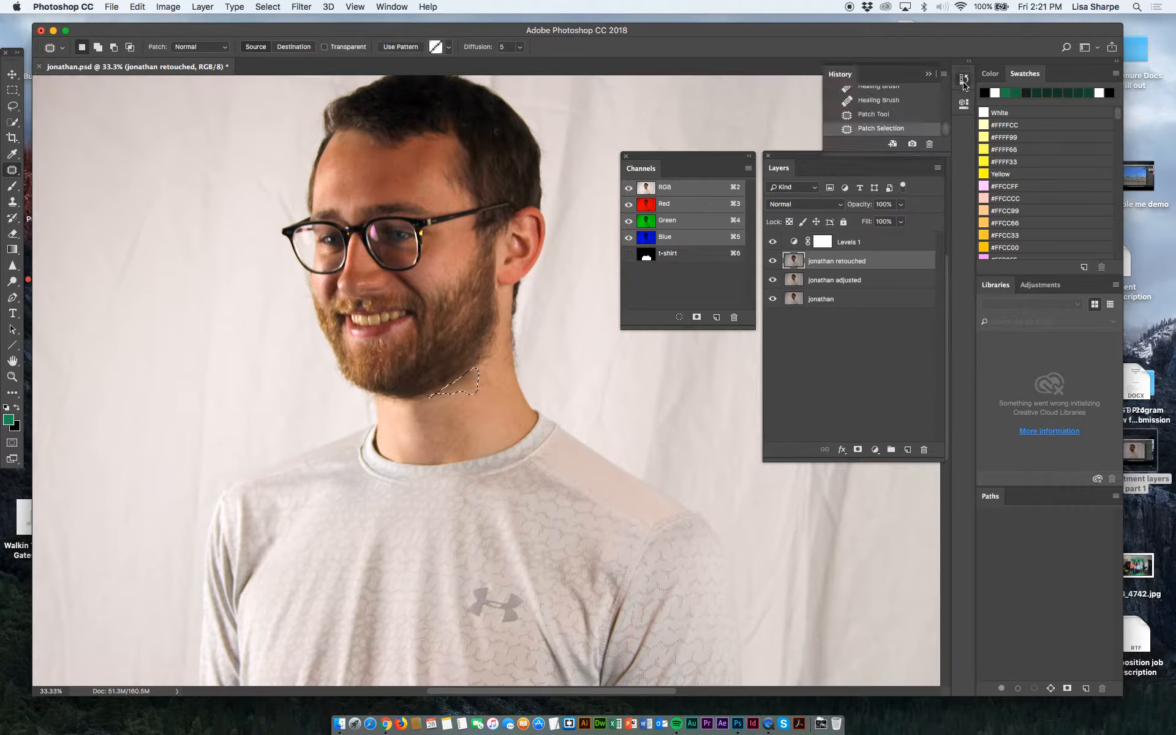
{"action": "left_click", "coordinate": [889, 105]}
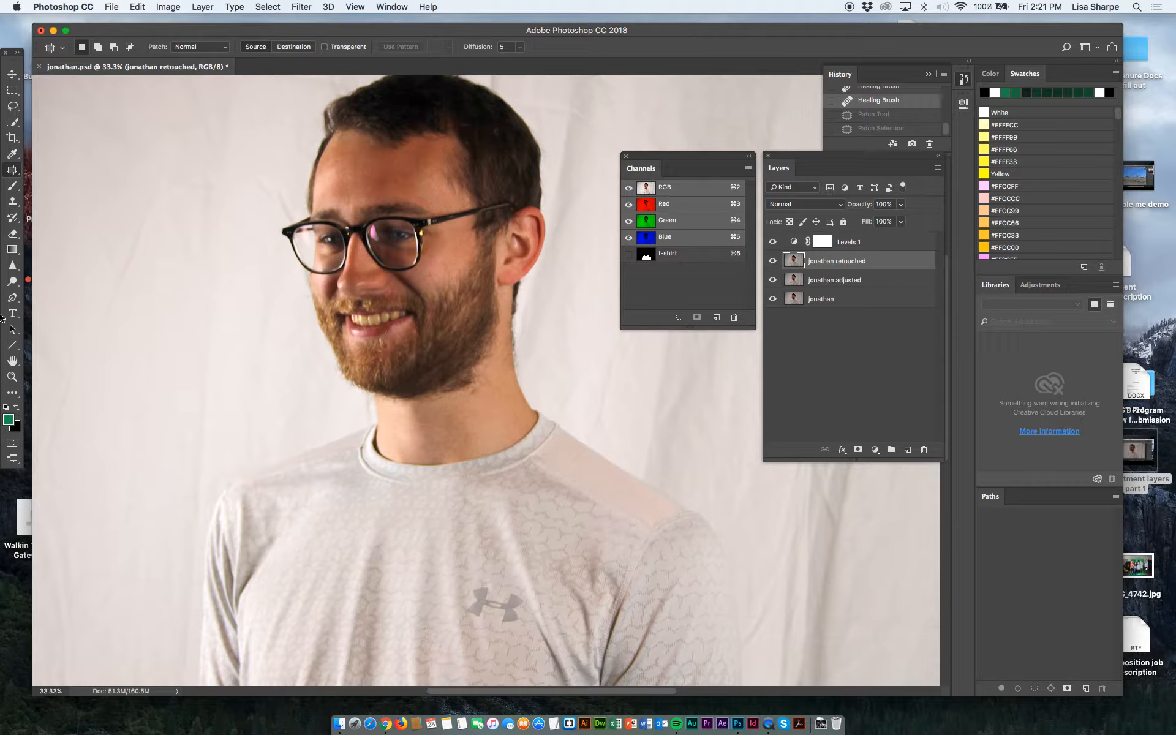
{"action": "left_click", "coordinate": [17, 190]}
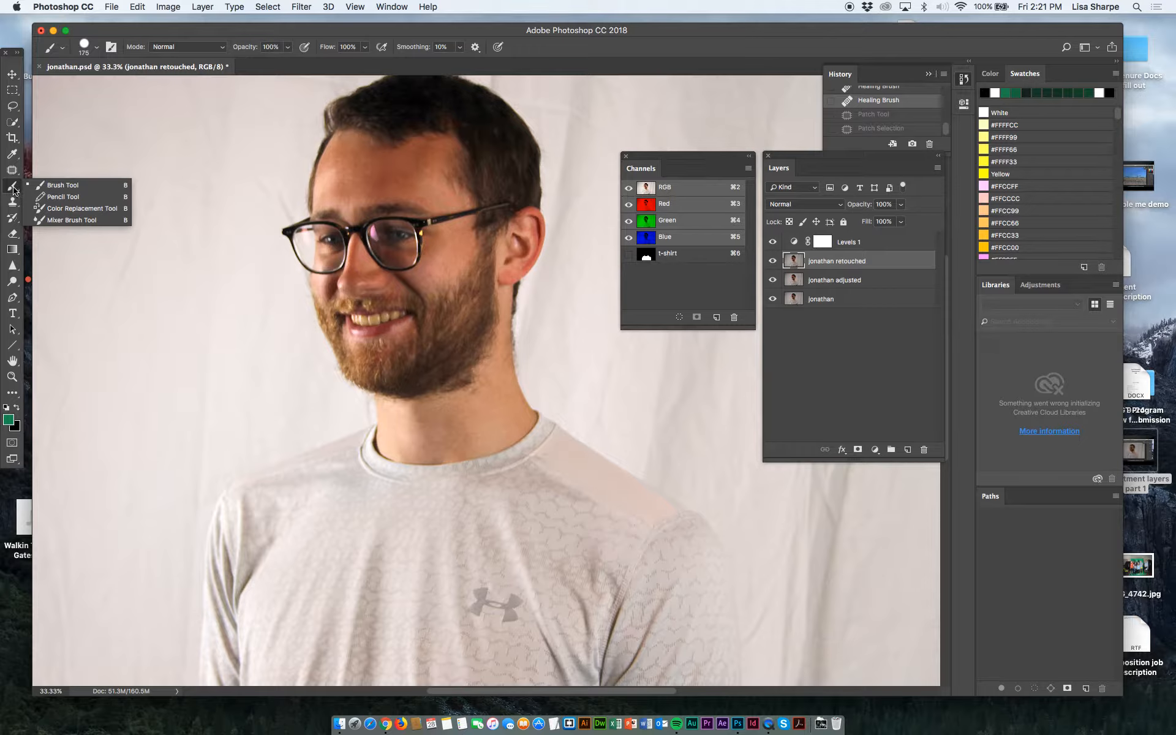
{"action": "left_click", "coordinate": [13, 191]}
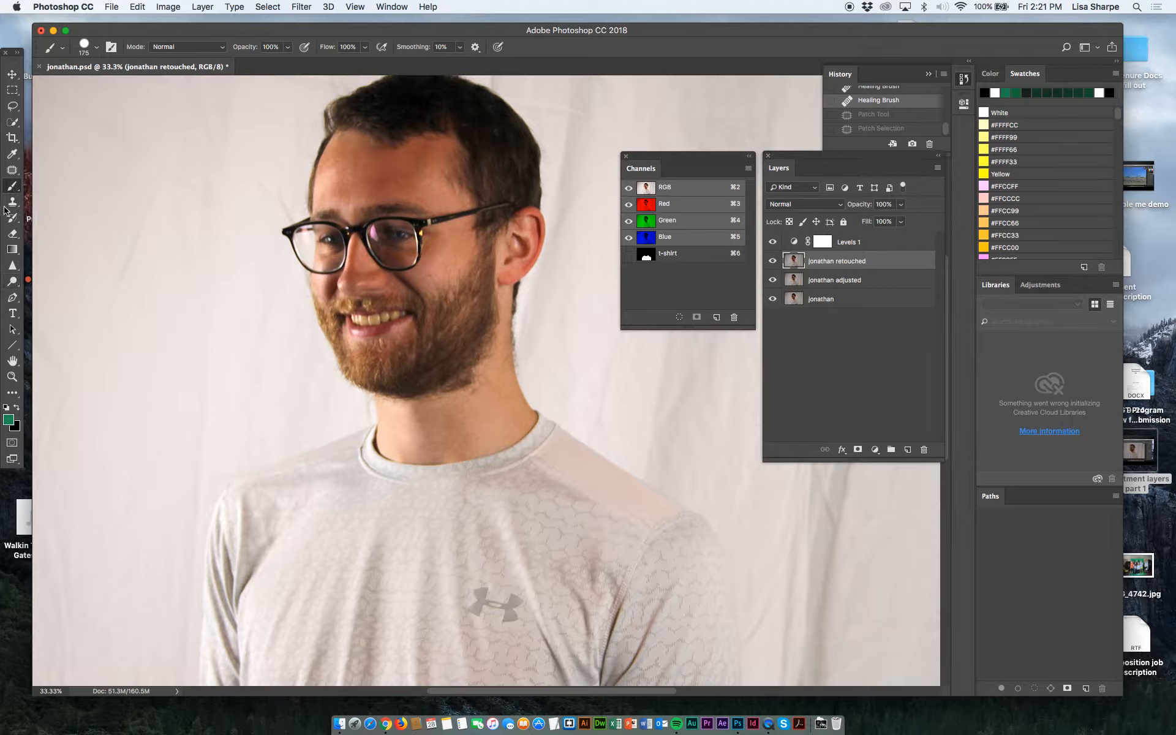
- Dab the front teeth with the Sponge tool in Desaturate mode, using a size 40 brush at 23% flow
{"action": "left_click_drag", "start_coordinate": [15, 284], "coordinate": [53, 297]}
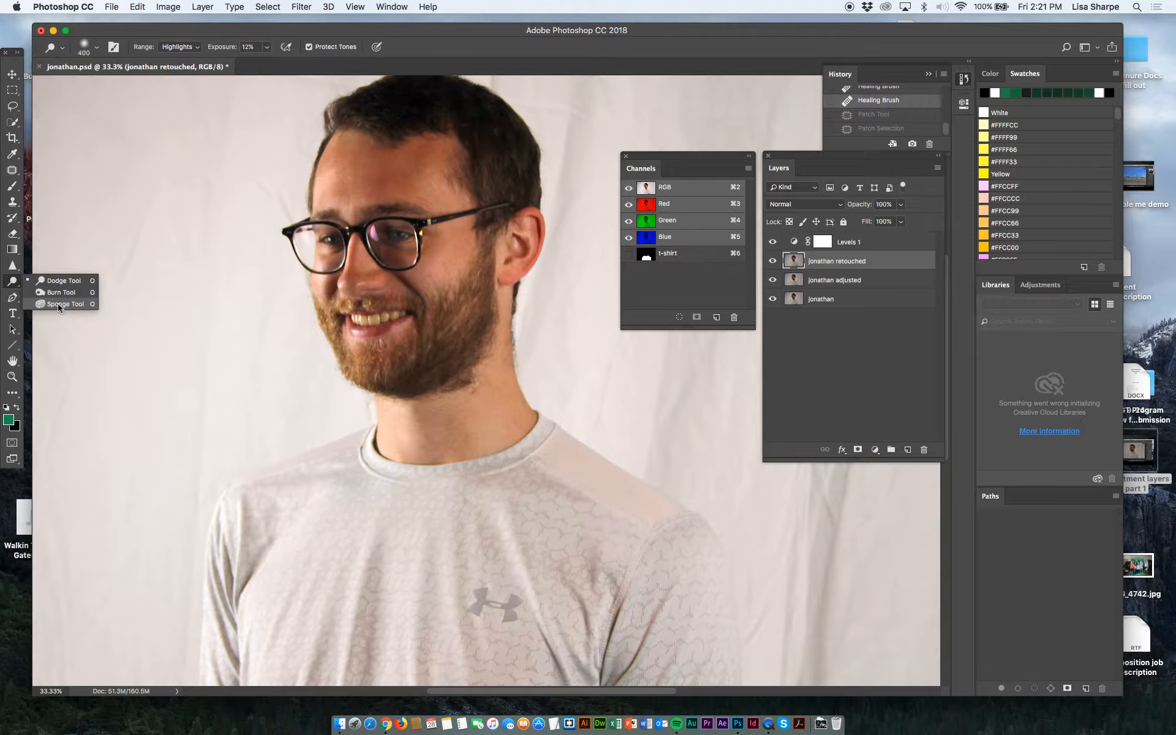
{"action": "left_click", "coordinate": [58, 304]}
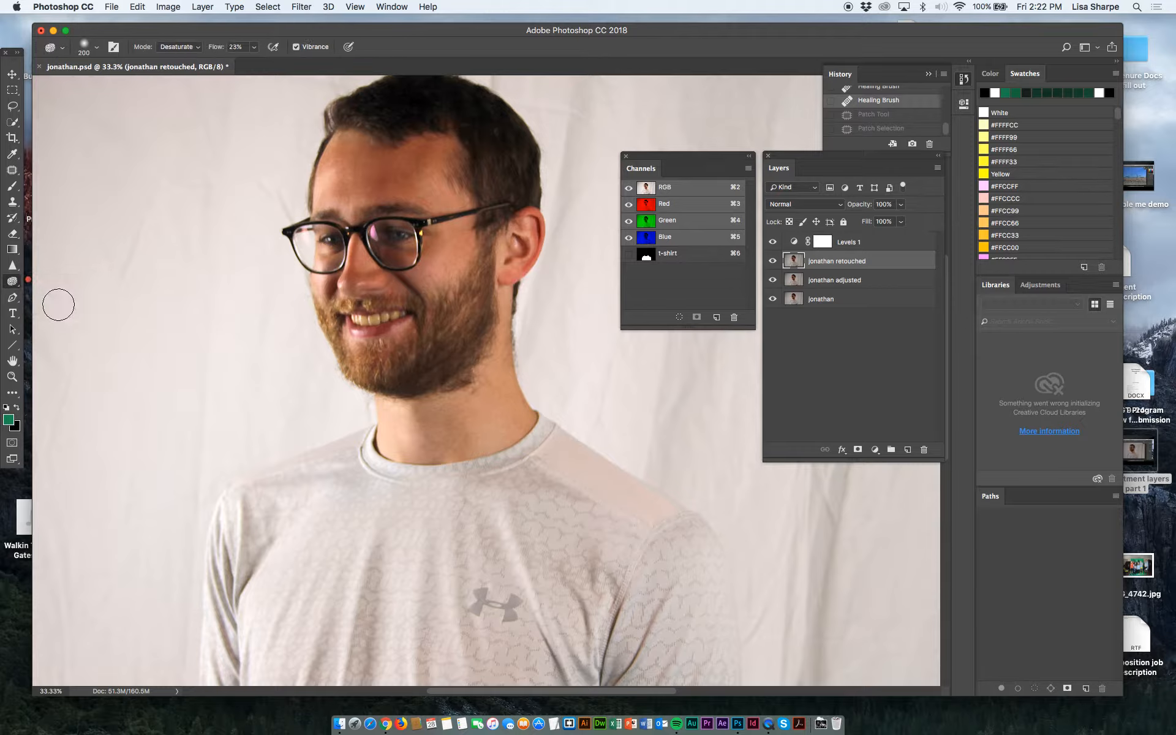
{"action": "key", "text": "super+equal"}
{"action": "key", "text": "super+equal"}
{"action": "key", "text": "super+equal"}
{"action": "key", "text": "super+equal"}
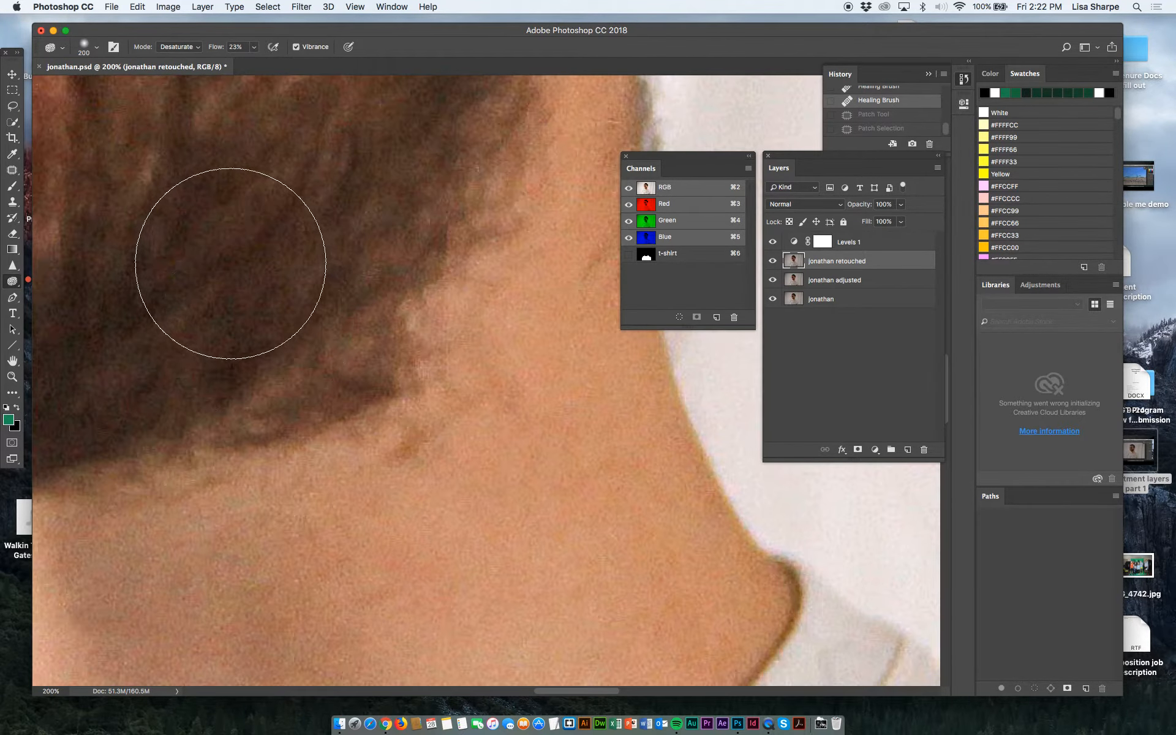
{"action": "left_click_drag", "start_coordinate": [213, 259], "coordinate": [838, 566]}
{"action": "key", "text": "bracketleft"}
{"action": "key", "text": "bracketleft"}
{"action": "key", "text": "bracketleft"}
{"action": "key", "text": "bracketleft"}
{"action": "key", "text": "bracketleft"}
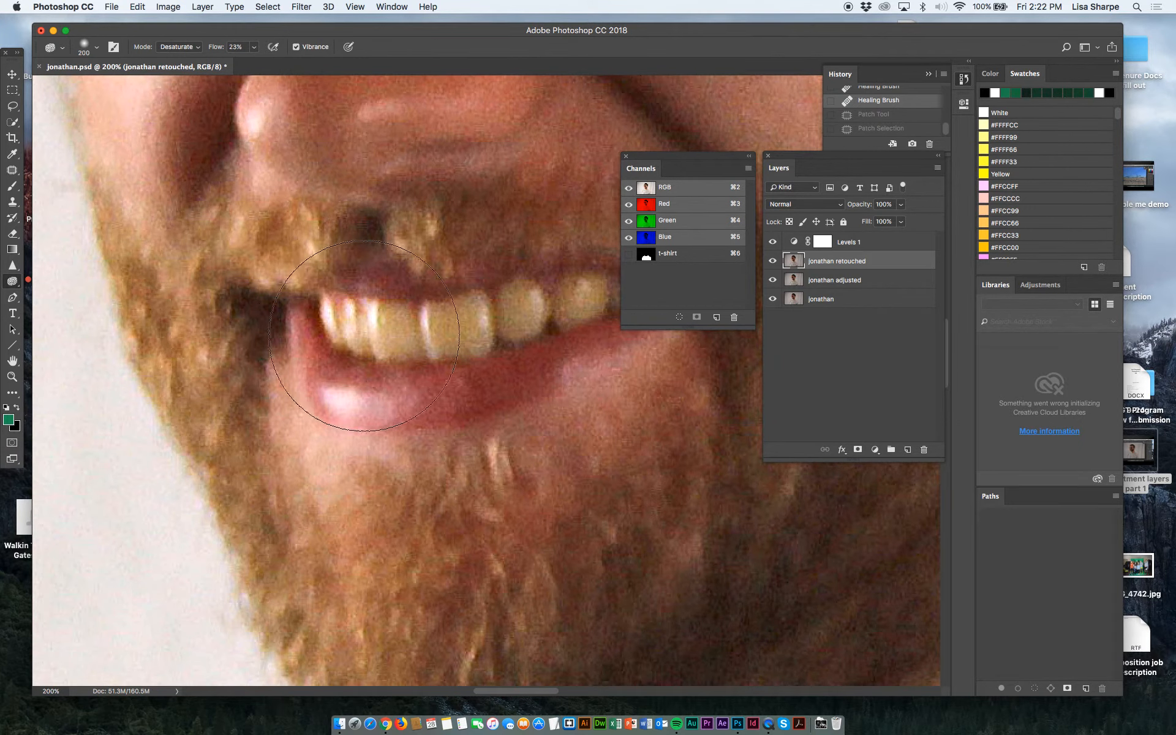
{"action": "key", "text": "bracketleft"}
{"action": "key", "text": "bracketleft"}
{"action": "key", "text": "bracketleft"}
{"action": "key", "text": "bracketleft"}
{"action": "key", "text": "bracketleft"}
{"action": "left_click", "coordinate": [386, 323]}
{"action": "left_click", "coordinate": [399, 324]}
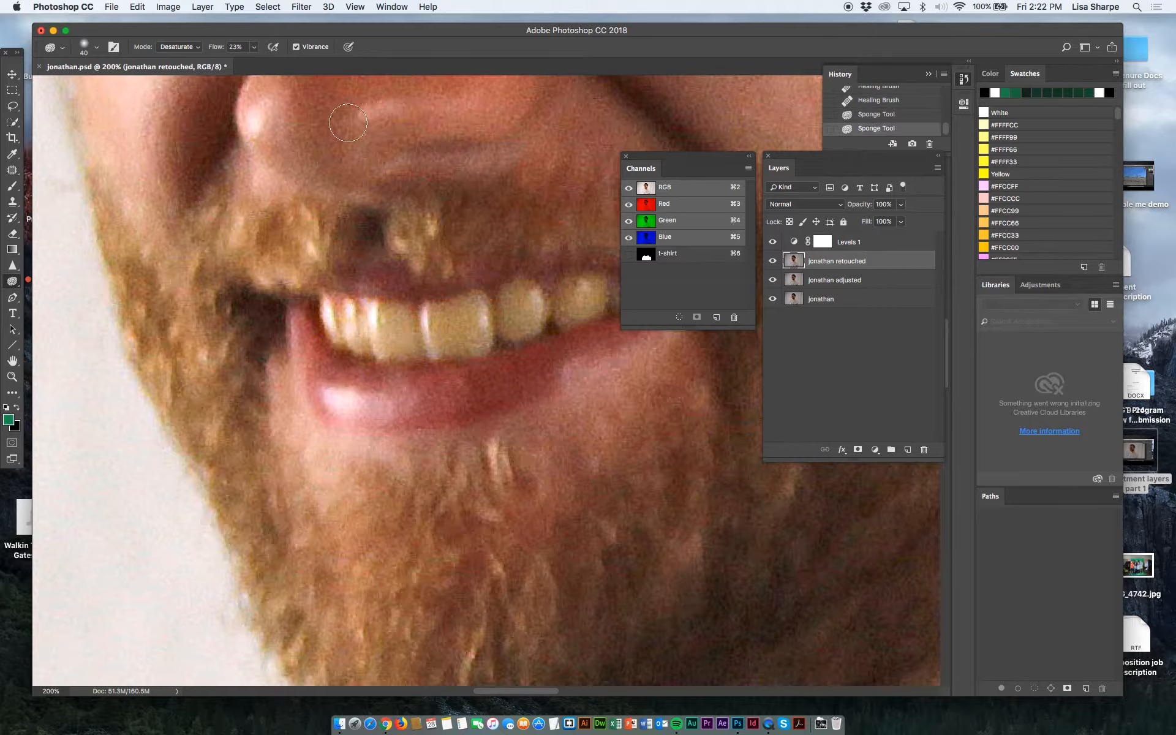
- Raise the Sponge tool's flow to 53% and desaturate the yellow across the front teeth
{"action": "left_click", "coordinate": [198, 48]}
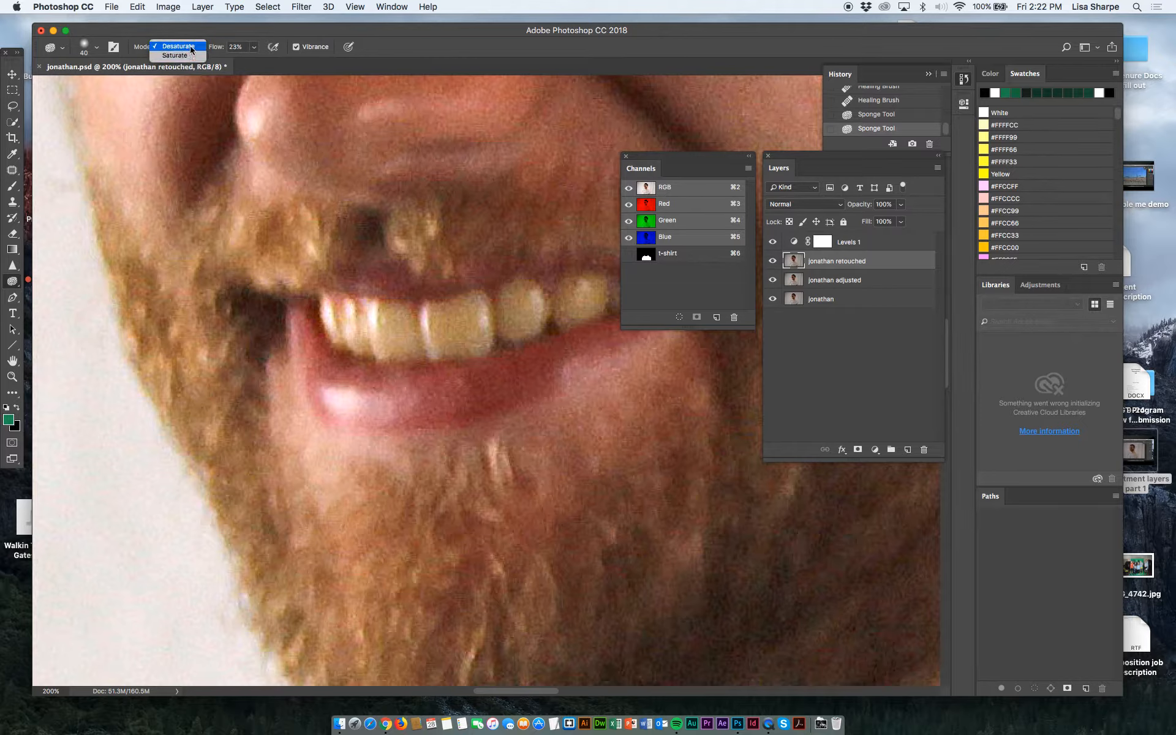
{"action": "left_click", "coordinate": [255, 48]}
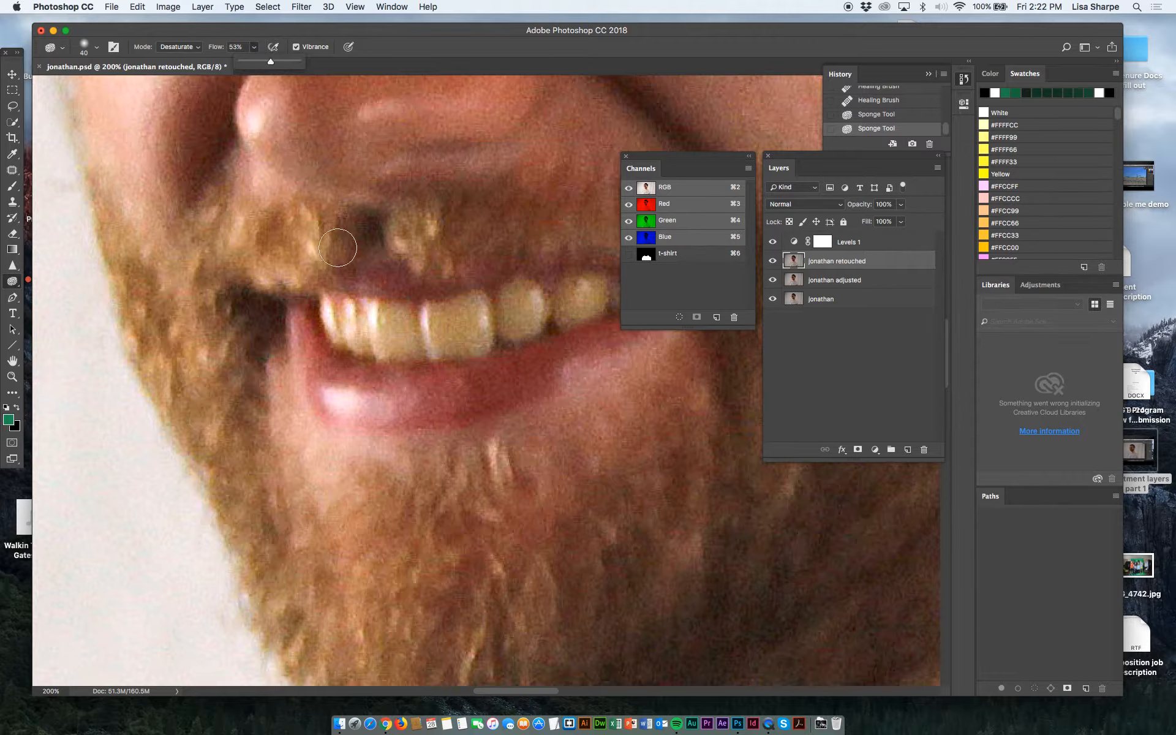
{"action": "mouse_move", "coordinate": [373, 318]}
{"action": "left_mouse_down"}
{"action": "mouse_move", "coordinate": [409, 326]}
{"action": "mouse_move", "coordinate": [344, 350]}
{"action": "mouse_move", "coordinate": [391, 342]}
{"action": "mouse_move", "coordinate": [404, 327]}
{"action": "mouse_move", "coordinate": [382, 319]}
{"action": "mouse_move", "coordinate": [437, 320]}
{"action": "mouse_move", "coordinate": [480, 304]}
{"action": "mouse_move", "coordinate": [460, 335]}
{"action": "left_mouse_up"}
{"action": "mouse_move", "coordinate": [527, 301]}
{"action": "left_mouse_down"}
{"action": "mouse_move", "coordinate": [559, 288]}
{"action": "mouse_move", "coordinate": [580, 298]}
{"action": "left_mouse_up"}
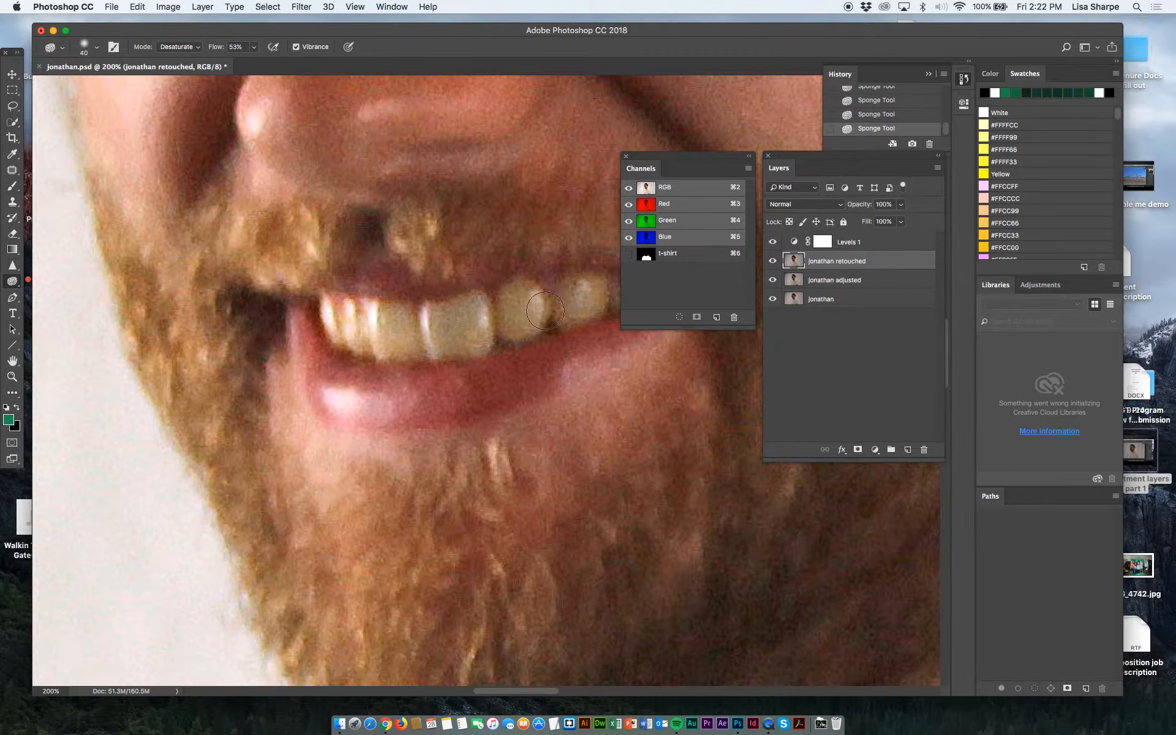
{"action": "mouse_move", "coordinate": [399, 336]}
{"action": "left_mouse_down"}
{"action": "mouse_move", "coordinate": [365, 321]}
{"action": "mouse_move", "coordinate": [350, 331]}
{"action": "left_mouse_up"}
- Desaturate the remaining teeth out to both mouth corners with a size 25 sponge brush, moving the Channels panel off the mouth
{"action": "key", "text": "bracketleft"}
{"action": "key", "text": "bracketleft"}
{"action": "key", "text": "bracketleft"}
{"action": "mouse_move", "coordinate": [329, 336]}
{"action": "left_mouse_down"}
{"action": "mouse_move", "coordinate": [350, 314]}
{"action": "mouse_move", "coordinate": [349, 340]}
{"action": "mouse_move", "coordinate": [380, 319]}
{"action": "left_mouse_up"}
{"action": "mouse_move", "coordinate": [574, 309]}
{"action": "left_mouse_down"}
{"action": "mouse_move", "coordinate": [601, 302]}
{"action": "mouse_move", "coordinate": [599, 287]}
{"action": "left_mouse_up"}
{"action": "left_click_drag", "start_coordinate": [675, 158], "coordinate": [736, 302]}
{"action": "mouse_move", "coordinate": [619, 295]}
{"action": "left_mouse_down"}
{"action": "mouse_move", "coordinate": [576, 286]}
{"action": "mouse_move", "coordinate": [561, 318]}
{"action": "mouse_move", "coordinate": [610, 299]}
{"action": "left_mouse_up"}
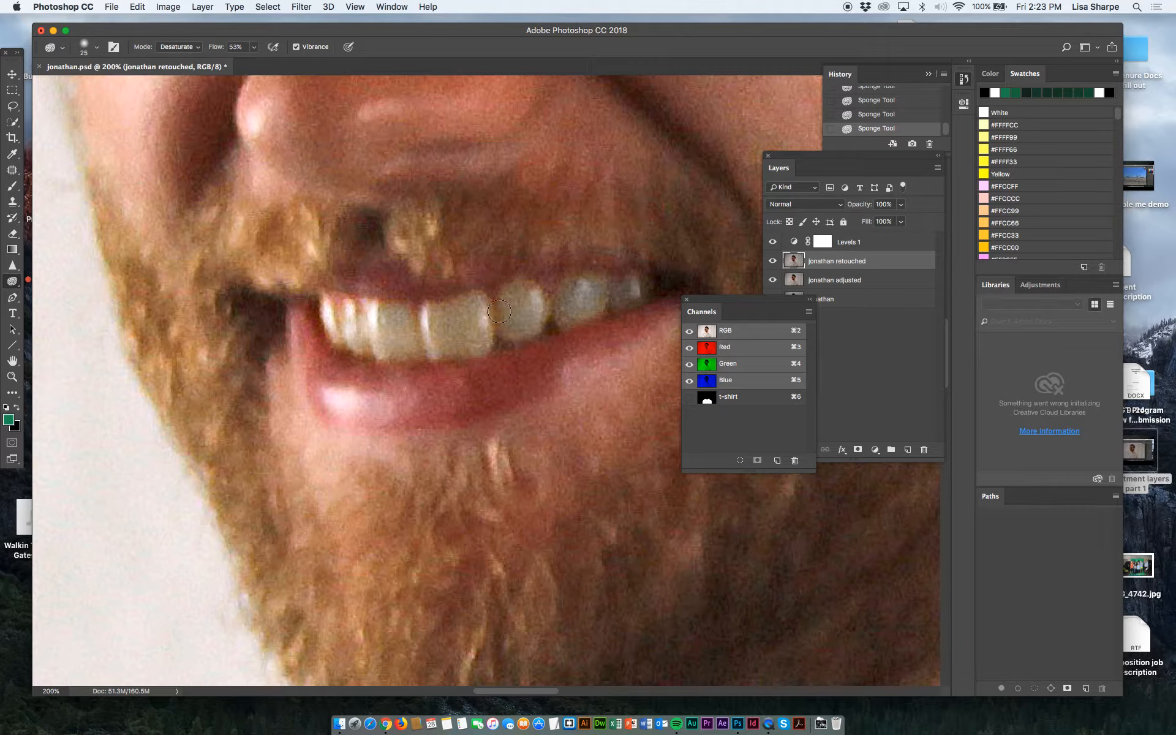
{"action": "left_click_drag", "start_coordinate": [499, 310], "coordinate": [491, 324]}
- Check the smile from further out and desaturate the leftover yellow on the central front teeth
{"action": "scroll", "coordinate": [483, 322], "scroll_direction": "down", "scroll_amount": 3}
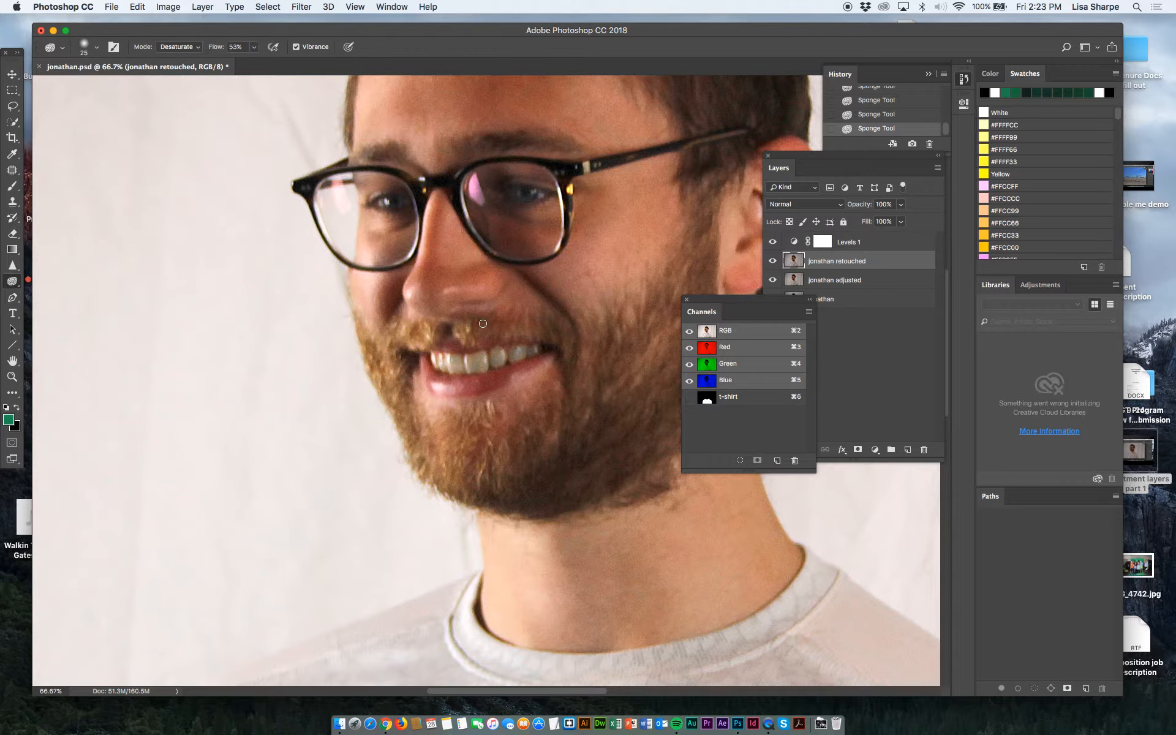
{"action": "scroll", "coordinate": [482, 322], "scroll_direction": "up", "scroll_amount": 3}
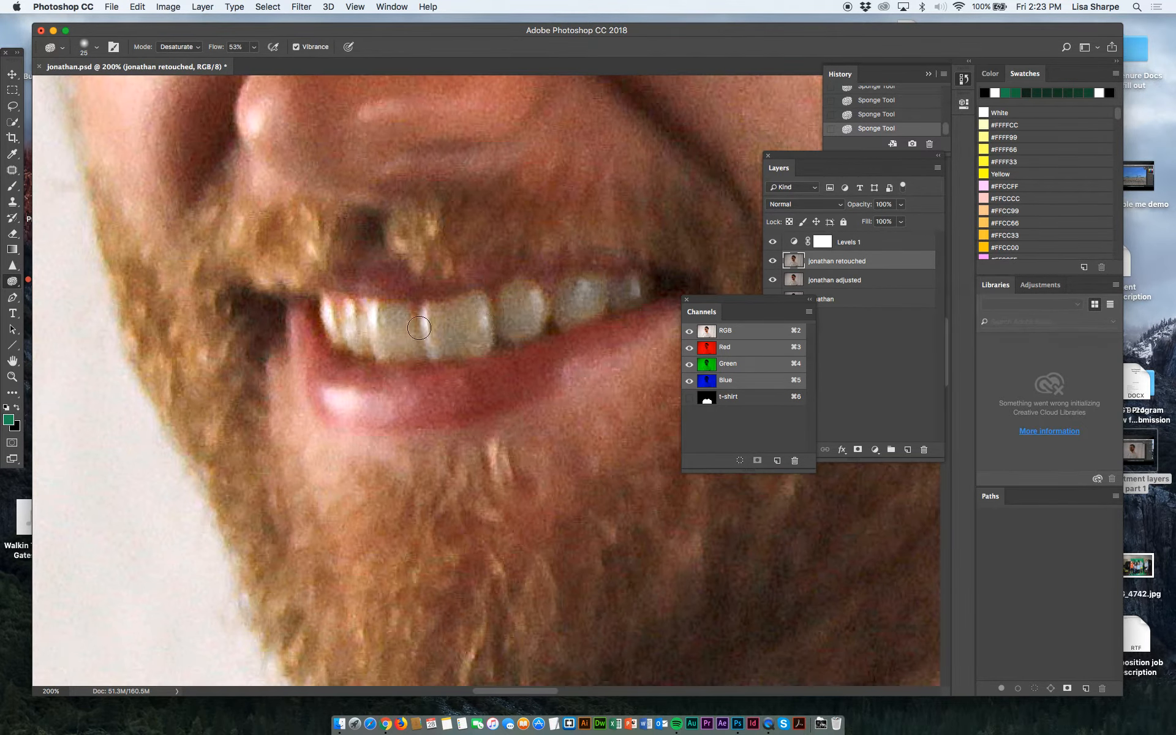
{"action": "mouse_move", "coordinate": [397, 319]}
{"action": "left_mouse_down"}
{"action": "mouse_move", "coordinate": [394, 346]}
{"action": "mouse_move", "coordinate": [364, 317]}
{"action": "mouse_move", "coordinate": [358, 357]}
{"action": "mouse_move", "coordinate": [476, 346]}
{"action": "mouse_move", "coordinate": [556, 321]}
{"action": "mouse_move", "coordinate": [552, 300]}
{"action": "mouse_move", "coordinate": [518, 299]}
{"action": "mouse_move", "coordinate": [529, 297]}
{"action": "mouse_move", "coordinate": [446, 323]}
{"action": "mouse_move", "coordinate": [478, 318]}
{"action": "mouse_move", "coordinate": [419, 340]}
{"action": "left_mouse_up"}
- Try darkening a front tooth with the Burn tool and undo the stroke
{"action": "left_click", "coordinate": [12, 283]}
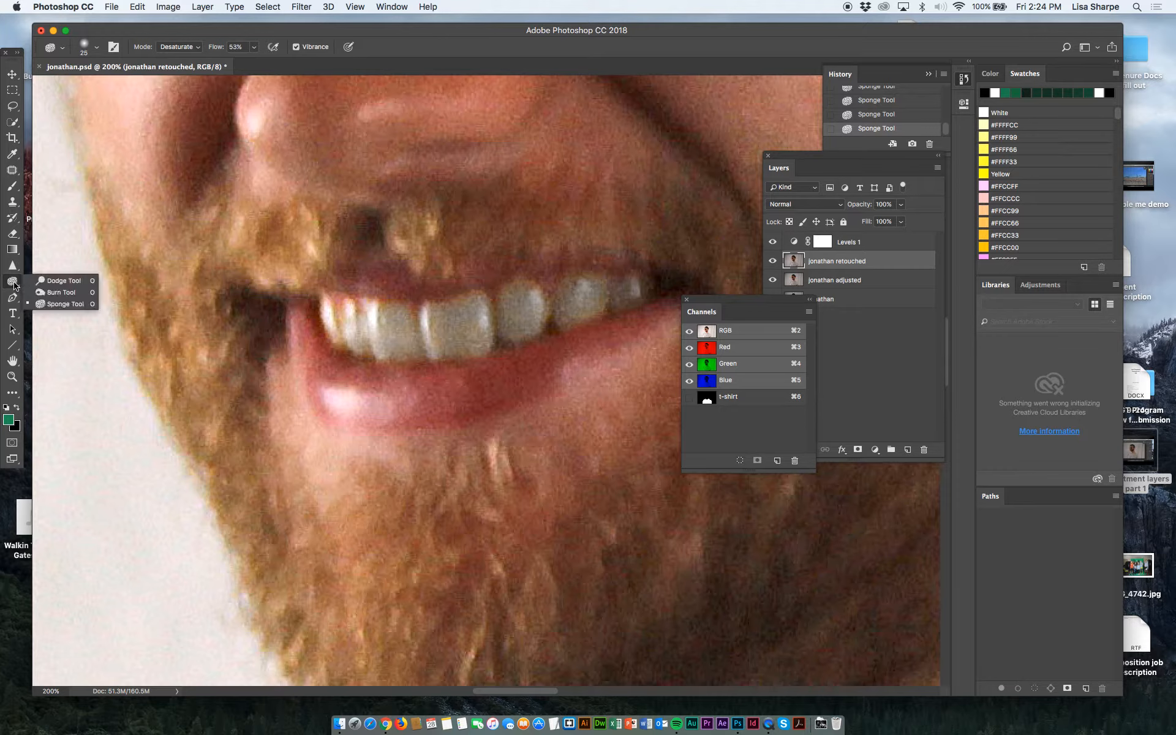
{"action": "left_click", "coordinate": [61, 293]}
{"action": "key", "text": "bracketright"}
{"action": "key", "text": "bracketright"}
{"action": "key", "text": "bracketright"}
{"action": "mouse_move", "coordinate": [384, 331]}
{"action": "left_mouse_down"}
{"action": "mouse_move", "coordinate": [404, 315]}
{"action": "mouse_move", "coordinate": [383, 319]}
{"action": "mouse_move", "coordinate": [384, 346]}
{"action": "left_mouse_up"}
{"action": "key", "text": "super+z"}
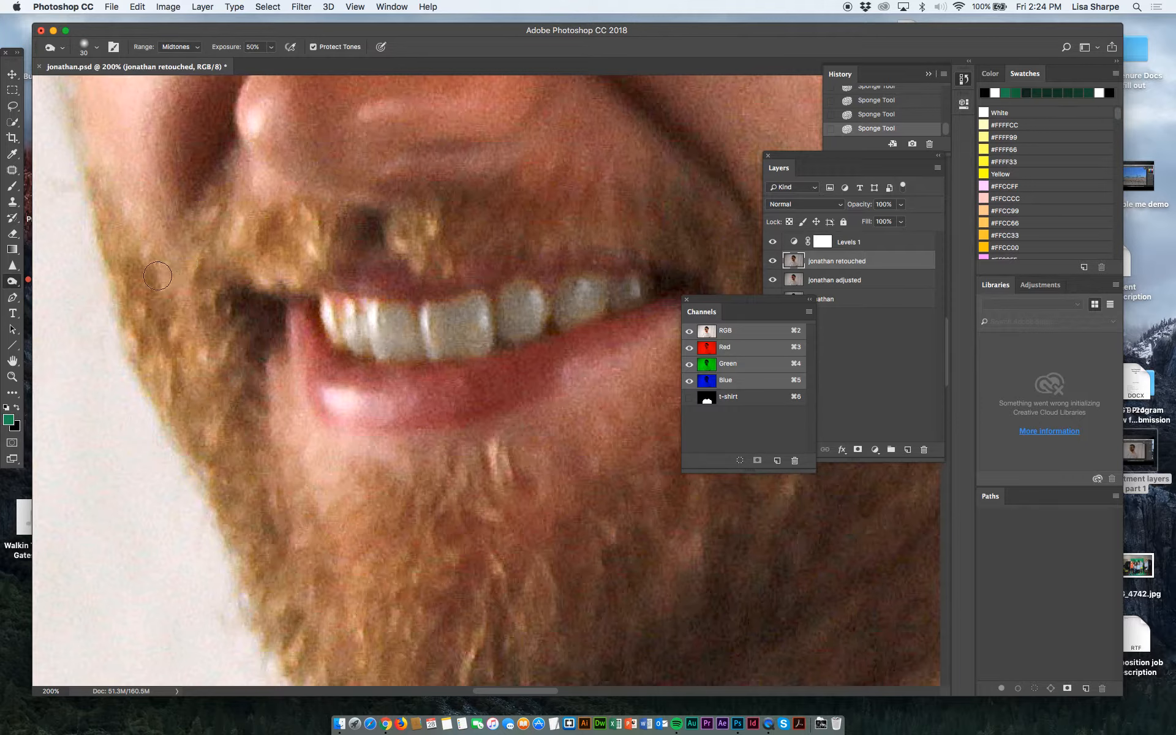
- Lighten the front teeth with the Dodge tool on Highlights at 12% exposure, using a size 45 brush
{"action": "right_click", "coordinate": [17, 289]}
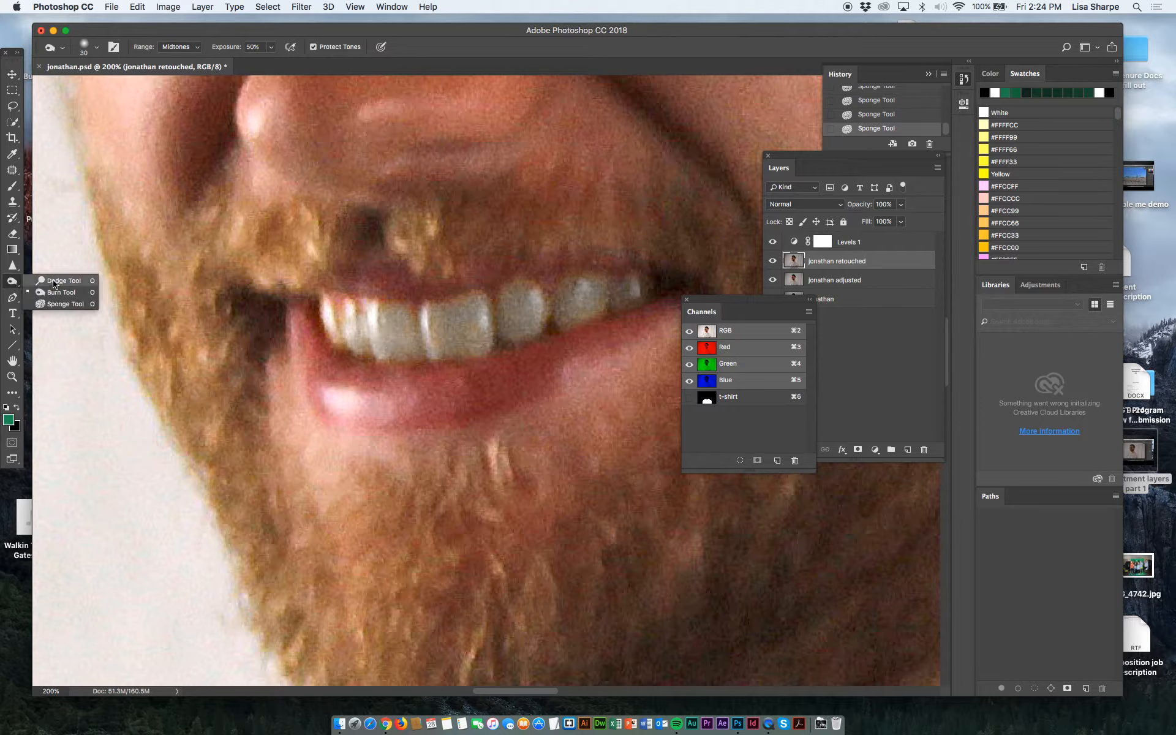
{"action": "left_click", "coordinate": [55, 281]}
{"action": "key", "text": "bracketleft"}
{"action": "key", "text": "bracketleft"}
{"action": "key", "text": "bracketleft"}
{"action": "key", "text": "bracketleft"}
{"action": "key", "text": "bracketleft"}
{"action": "key", "text": "bracketleft"}
{"action": "key", "text": "bracketleft"}
{"action": "key", "text": "bracketleft"}
{"action": "key", "text": "bracketleft"}
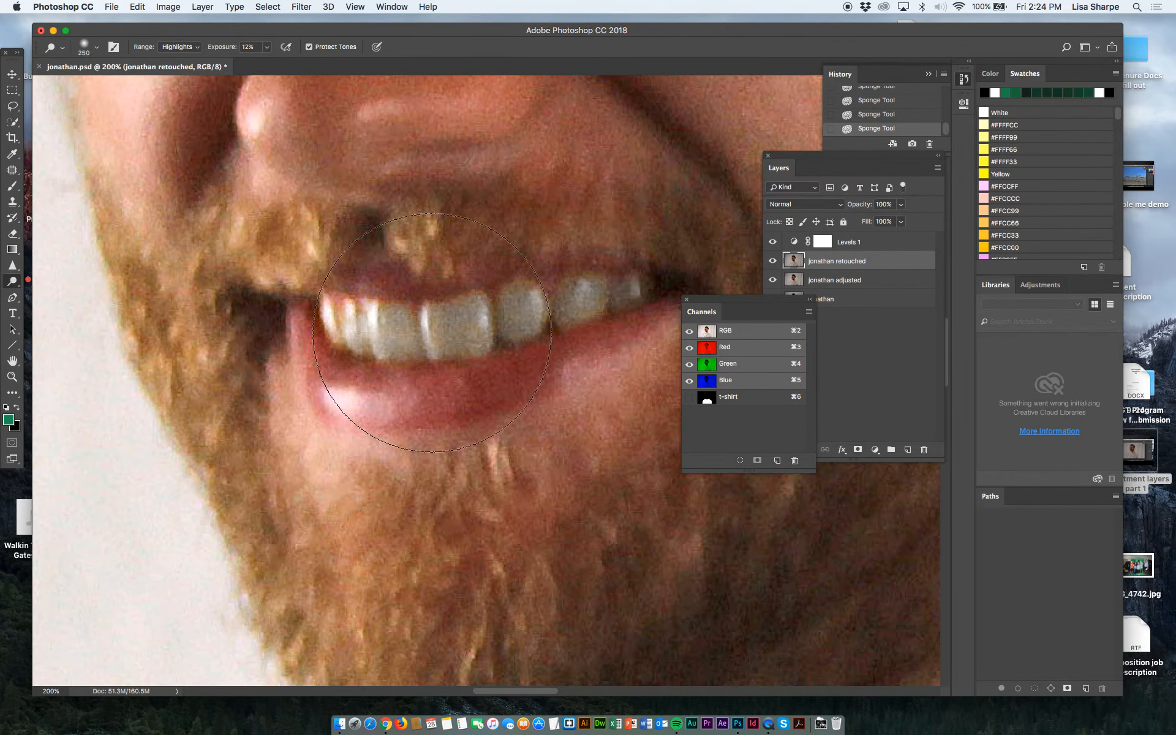
{"action": "key", "text": "bracketleft"}
{"action": "key", "text": "bracketleft"}
{"action": "key", "text": "bracketleft"}
{"action": "key", "text": "bracketleft"}
{"action": "key", "text": "bracketleft"}
{"action": "mouse_move", "coordinate": [455, 333]}
{"action": "left_mouse_down"}
{"action": "mouse_move", "coordinate": [406, 329]}
{"action": "mouse_move", "coordinate": [394, 345]}
{"action": "mouse_move", "coordinate": [388, 325]}
{"action": "mouse_move", "coordinate": [370, 336]}
{"action": "mouse_move", "coordinate": [336, 311]}
{"action": "mouse_move", "coordinate": [337, 333]}
{"action": "mouse_move", "coordinate": [501, 324]}
{"action": "mouse_move", "coordinate": [472, 324]}
{"action": "mouse_move", "coordinate": [521, 313]}
{"action": "left_mouse_up"}
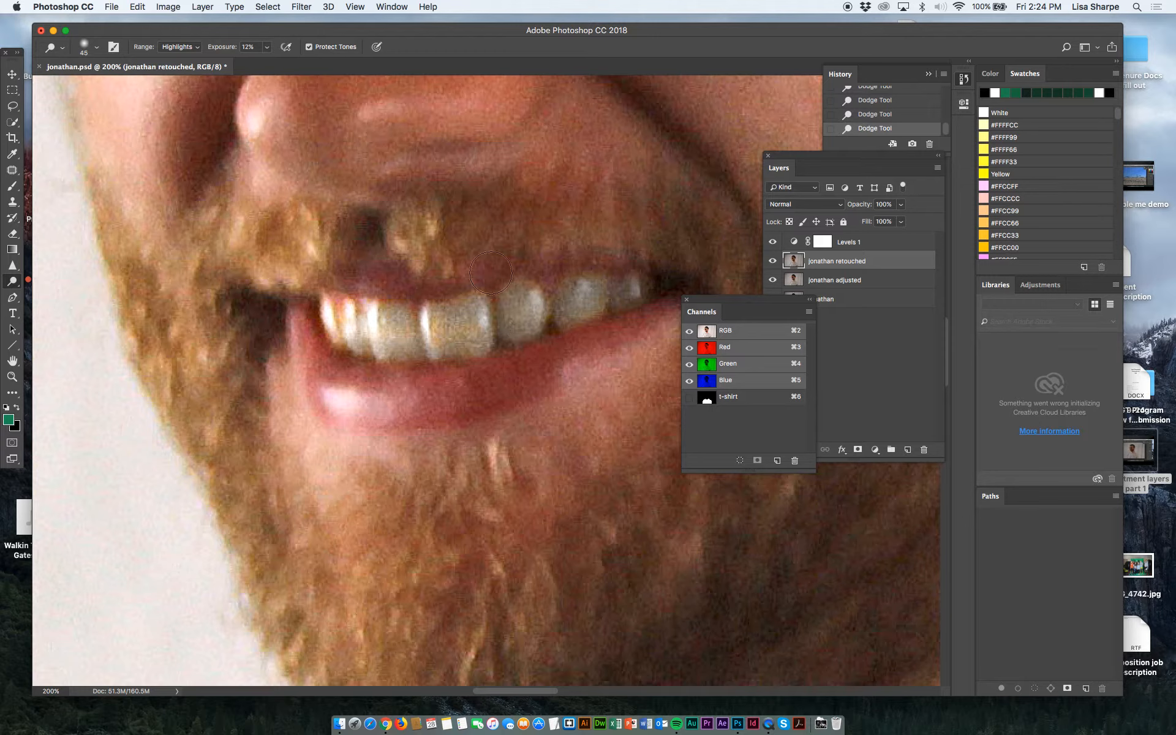
- Lighten the darker areas of the front teeth with the Dodge tool set to Shadows, reducing the brush to size 20
{"action": "left_click", "coordinate": [184, 49]}
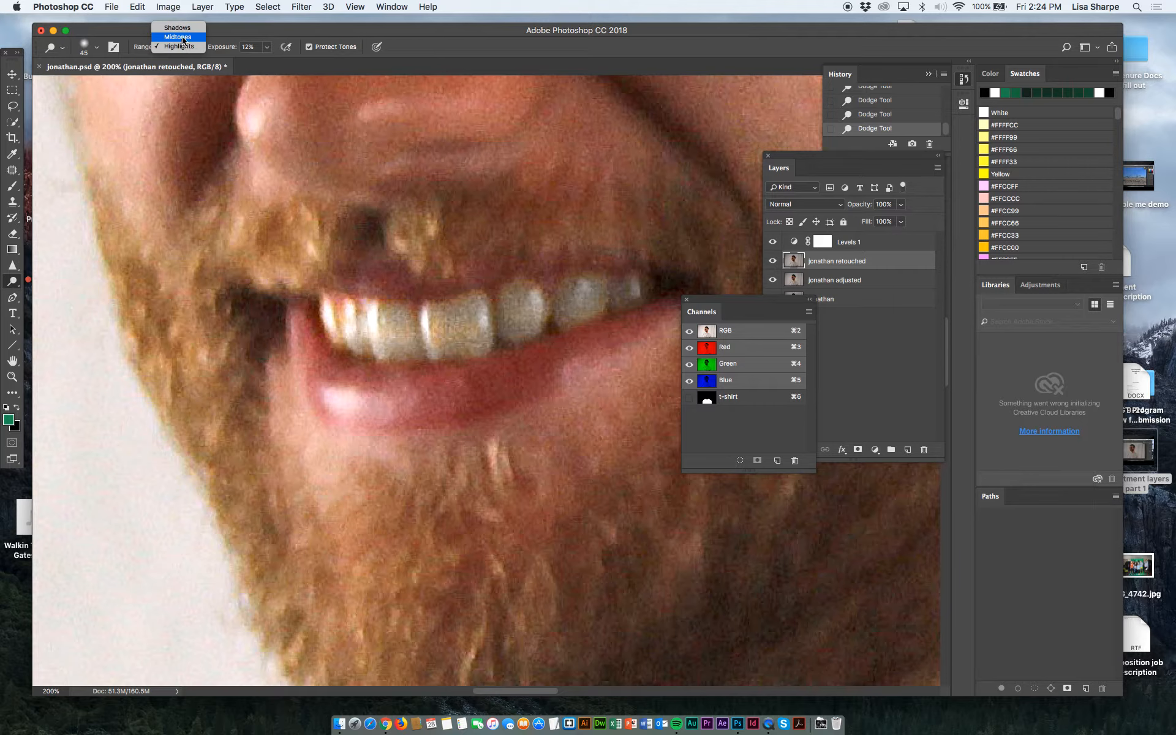
{"action": "left_click", "coordinate": [177, 28]}
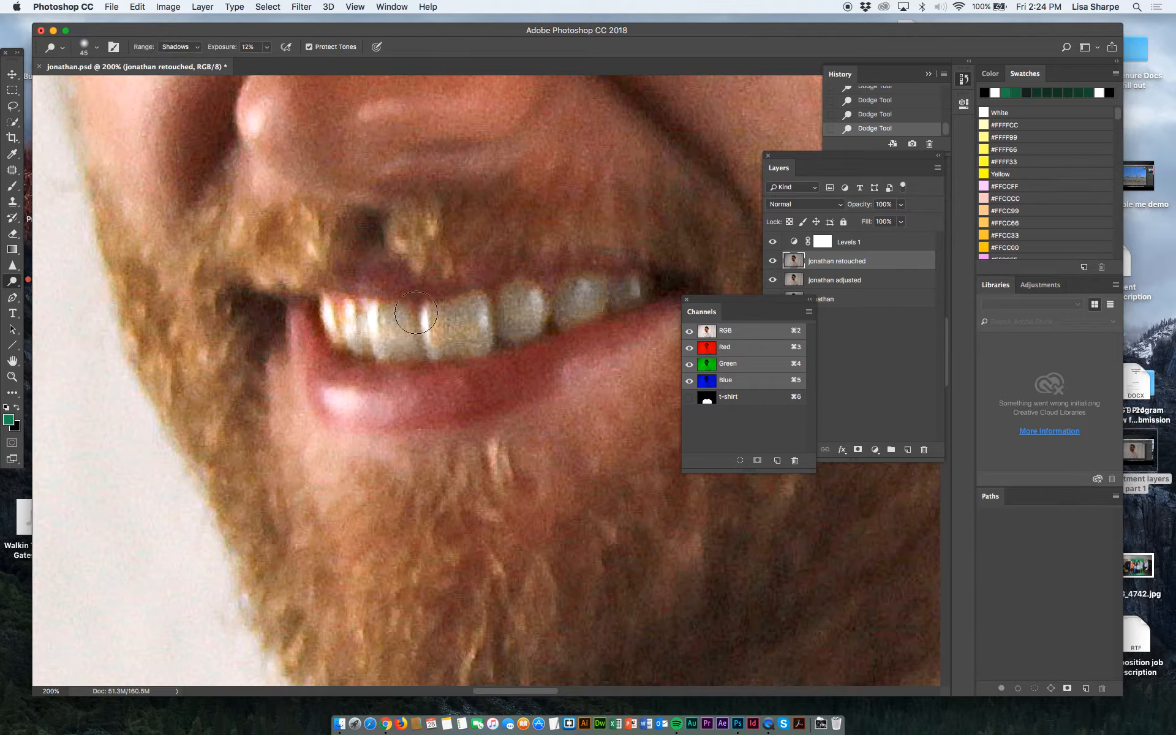
{"action": "left_click", "coordinate": [187, 49]}
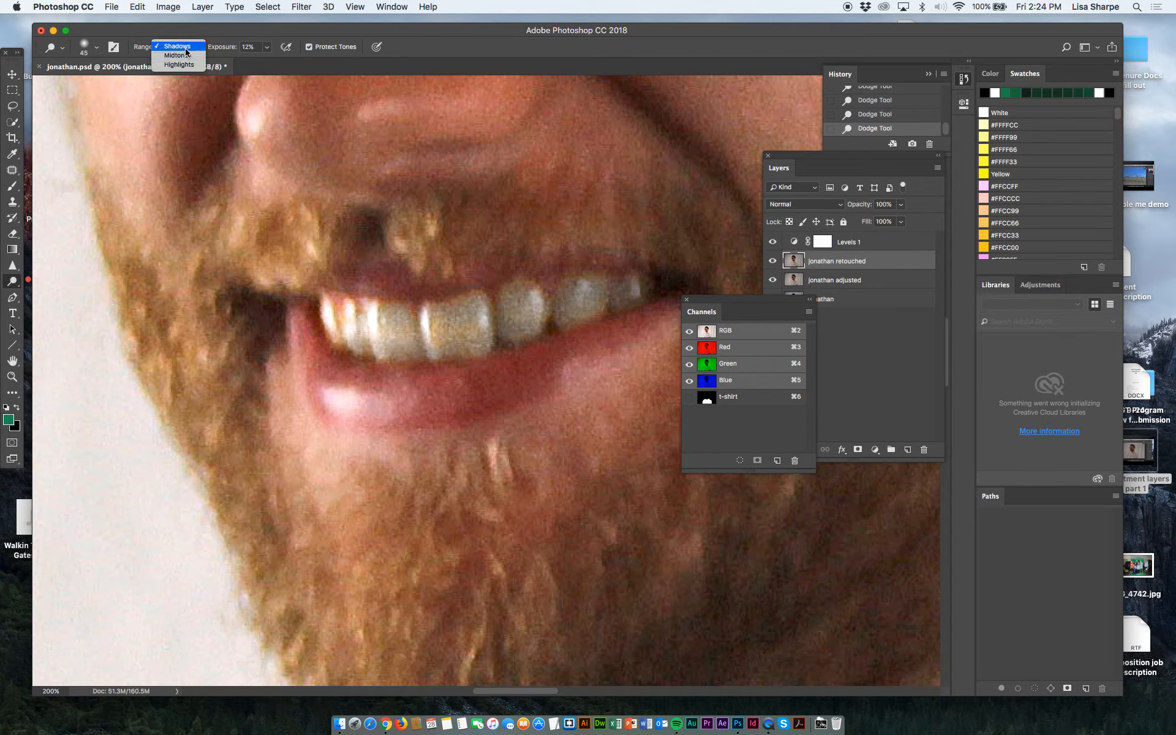
{"action": "left_click", "coordinate": [187, 47]}
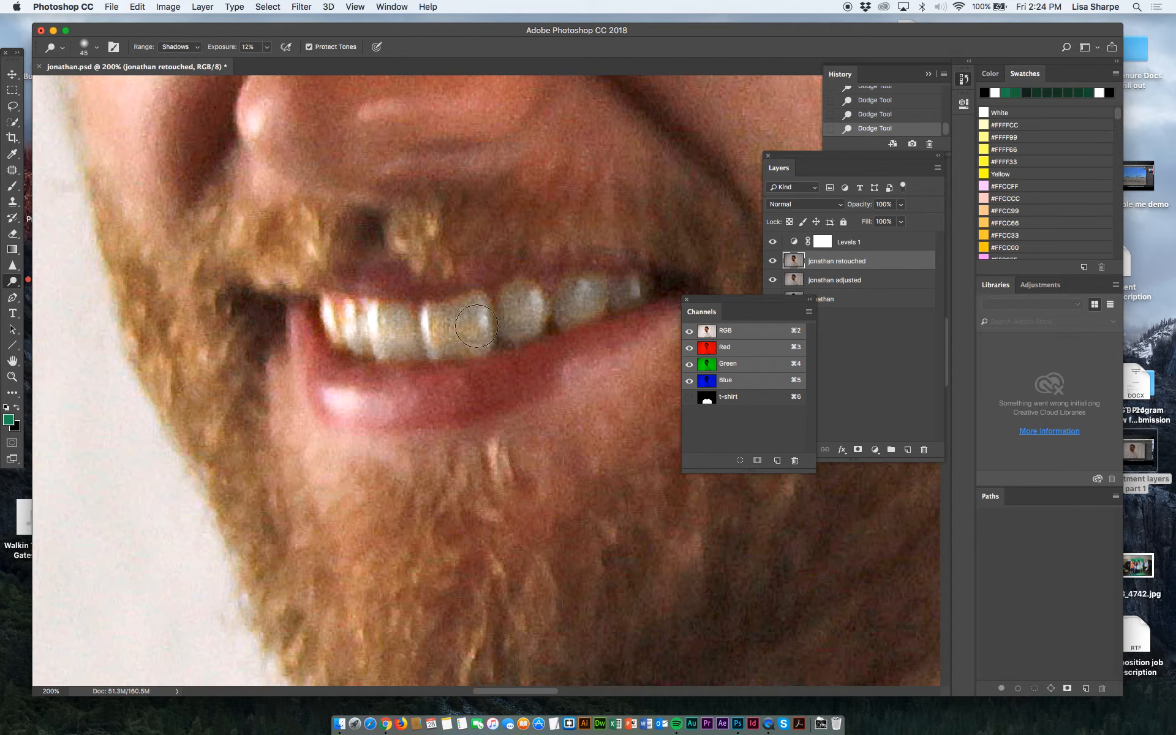
{"action": "mouse_move", "coordinate": [478, 311]}
{"action": "left_mouse_down"}
{"action": "mouse_move", "coordinate": [434, 325]}
{"action": "mouse_move", "coordinate": [457, 339]}
{"action": "mouse_move", "coordinate": [476, 331]}
{"action": "mouse_move", "coordinate": [437, 337]}
{"action": "mouse_move", "coordinate": [537, 300]}
{"action": "mouse_move", "coordinate": [526, 320]}
{"action": "mouse_move", "coordinate": [508, 299]}
{"action": "mouse_move", "coordinate": [511, 318]}
{"action": "mouse_move", "coordinate": [603, 297]}
{"action": "mouse_move", "coordinate": [413, 331]}
{"action": "mouse_move", "coordinate": [359, 315]}
{"action": "mouse_move", "coordinate": [354, 332]}
{"action": "mouse_move", "coordinate": [338, 331]}
{"action": "mouse_move", "coordinate": [336, 313]}
{"action": "mouse_move", "coordinate": [386, 345]}
{"action": "mouse_move", "coordinate": [418, 345]}
{"action": "mouse_move", "coordinate": [388, 339]}
{"action": "mouse_move", "coordinate": [385, 357]}
{"action": "mouse_move", "coordinate": [412, 345]}
{"action": "left_mouse_up"}
{"action": "key", "text": "bracketleft"}
{"action": "key", "text": "bracketleft"}
{"action": "key", "text": "bracketleft"}
{"action": "key", "text": "bracketleft"}
{"action": "key", "text": "bracketleft"}
{"action": "mouse_move", "coordinate": [413, 344]}
{"action": "left_mouse_down"}
{"action": "mouse_move", "coordinate": [389, 354]}
{"action": "mouse_move", "coordinate": [460, 348]}
{"action": "mouse_move", "coordinate": [449, 325]}
{"action": "left_mouse_up"}
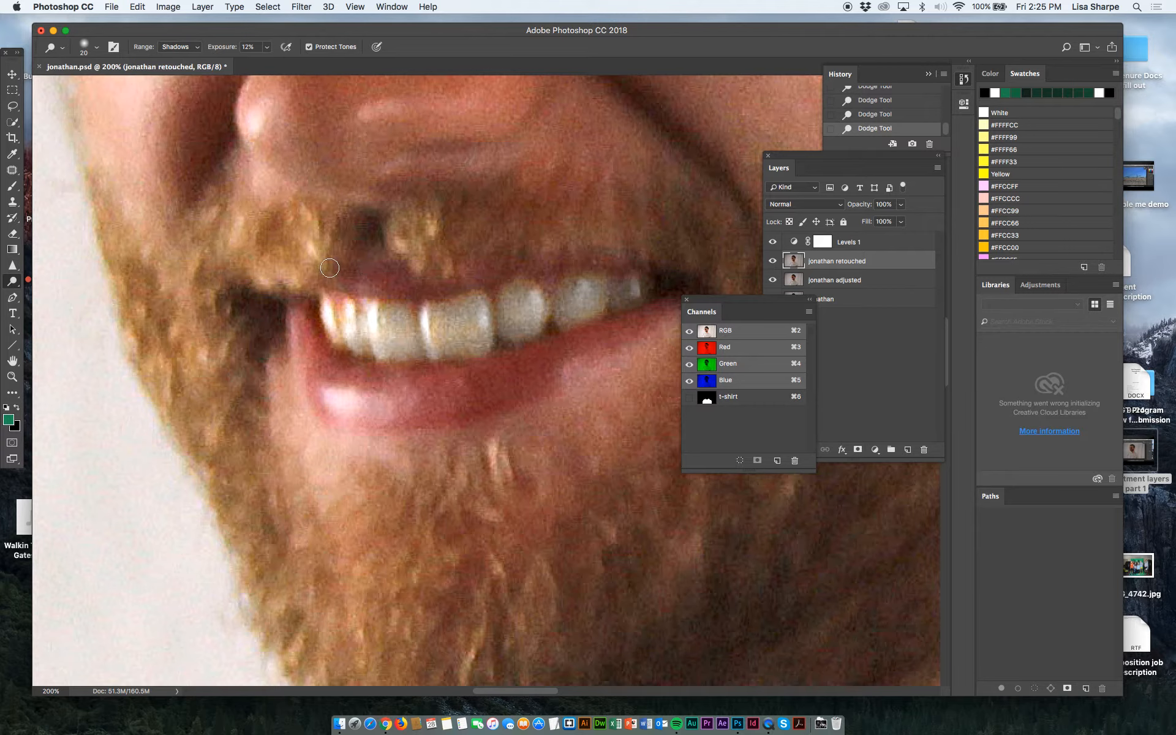
- Dodge the side teeth and the central front teeth with the range set to Midtones at 12% exposure
{"action": "left_click", "coordinate": [268, 48]}
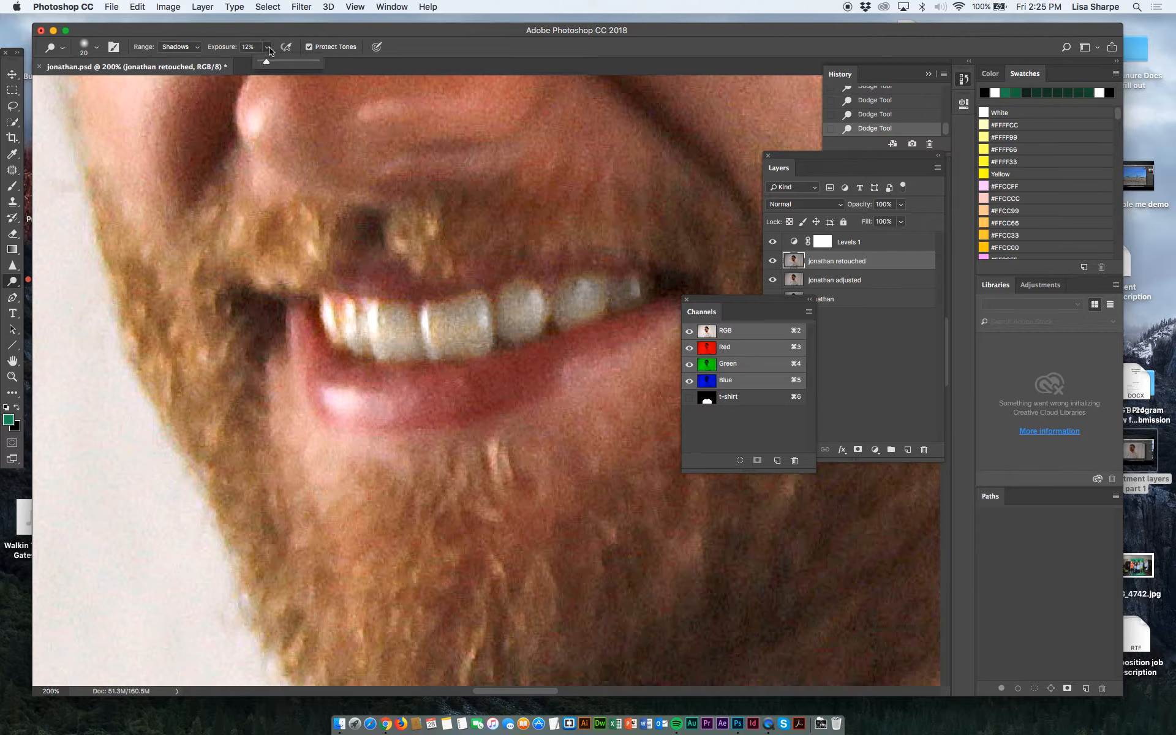
{"action": "left_click", "coordinate": [13, 282]}
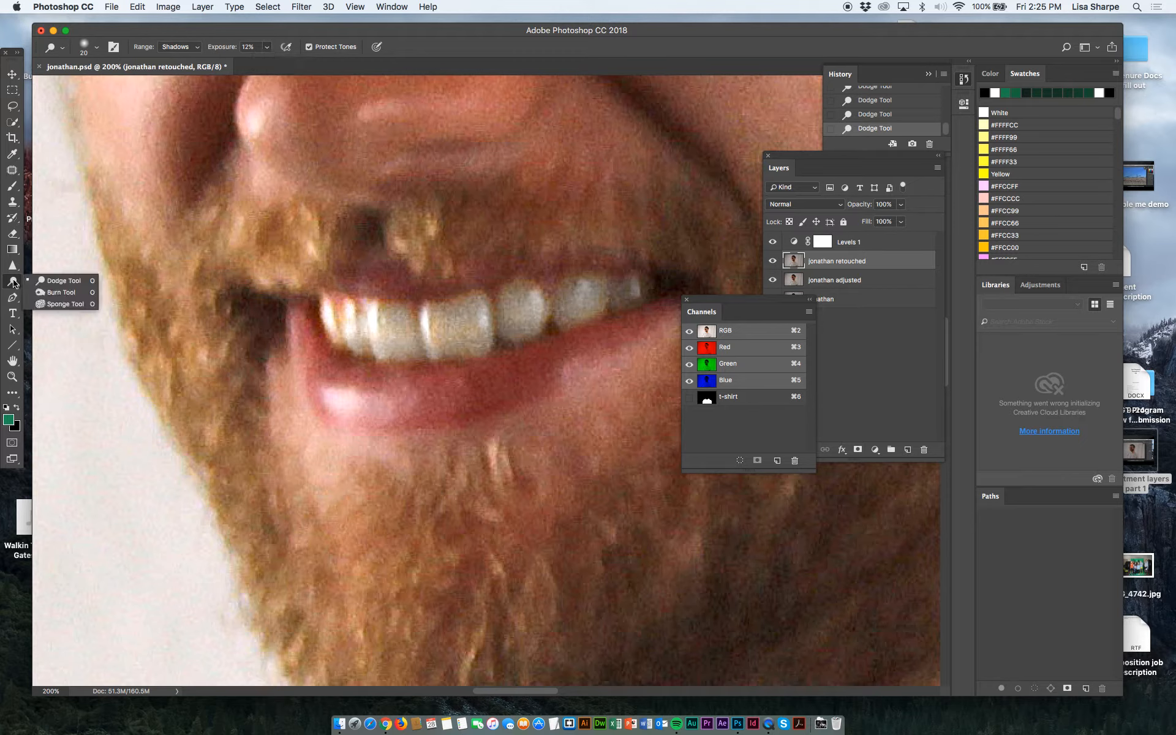
{"action": "left_click", "coordinate": [59, 280]}
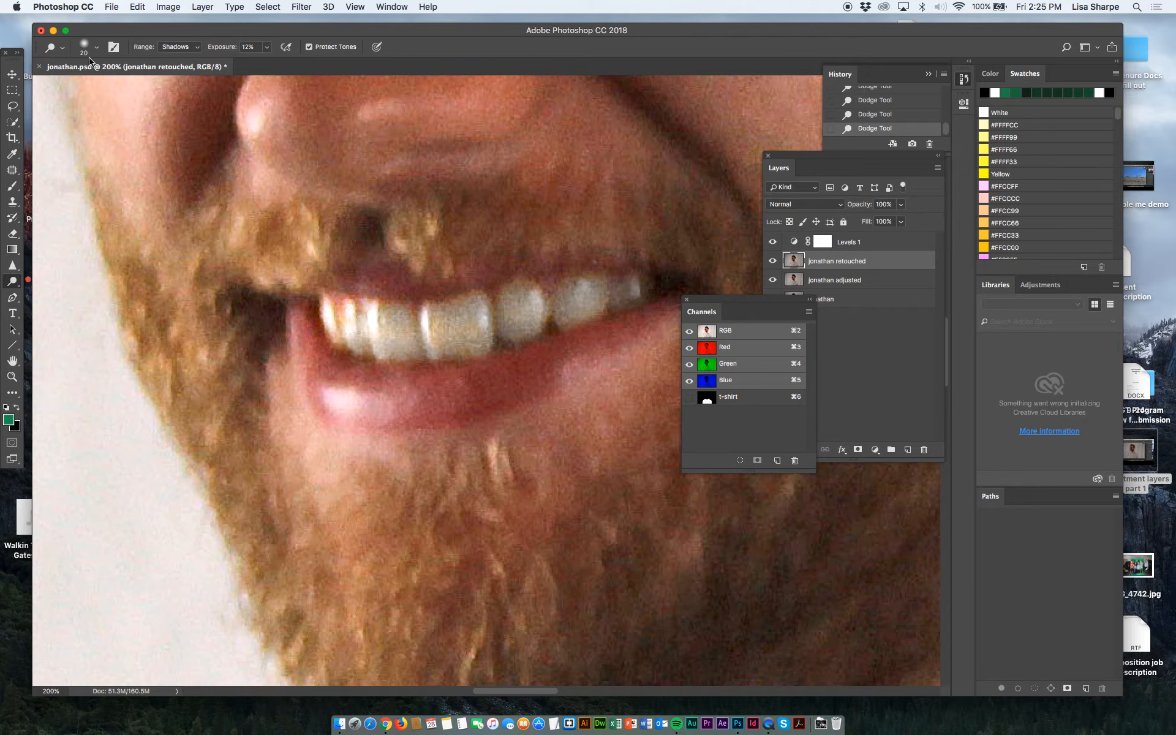
{"action": "left_click", "coordinate": [167, 48]}
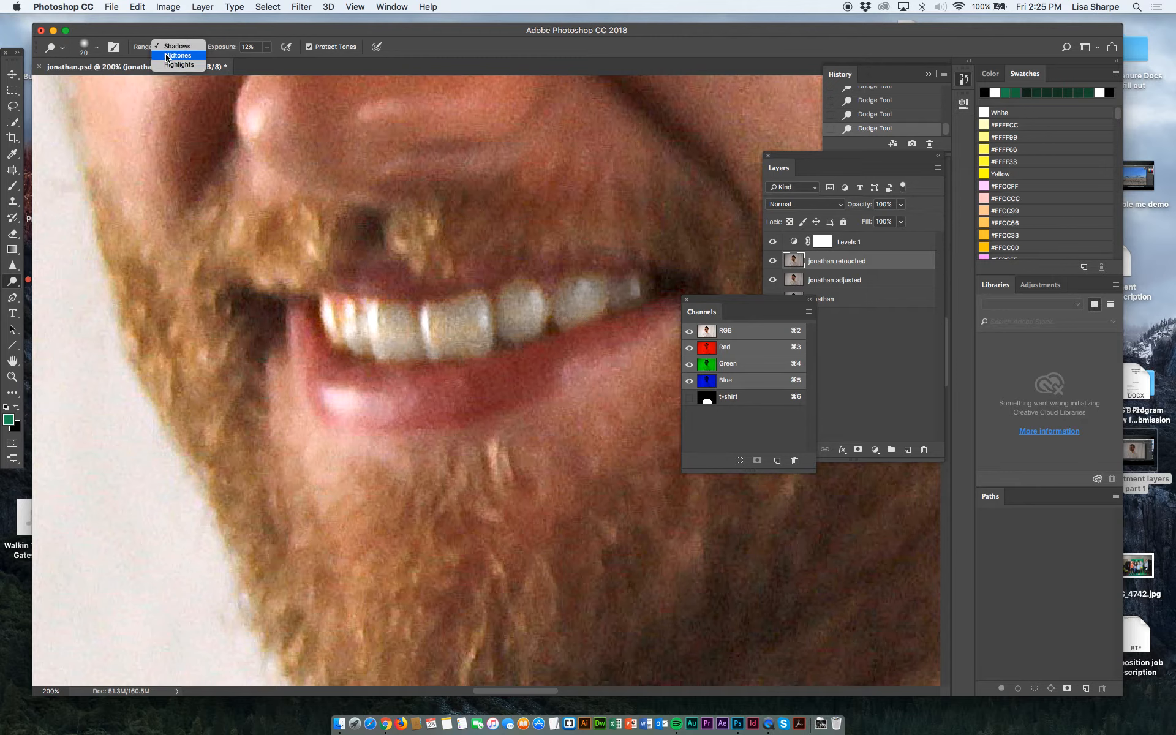
{"action": "left_click", "coordinate": [169, 56]}
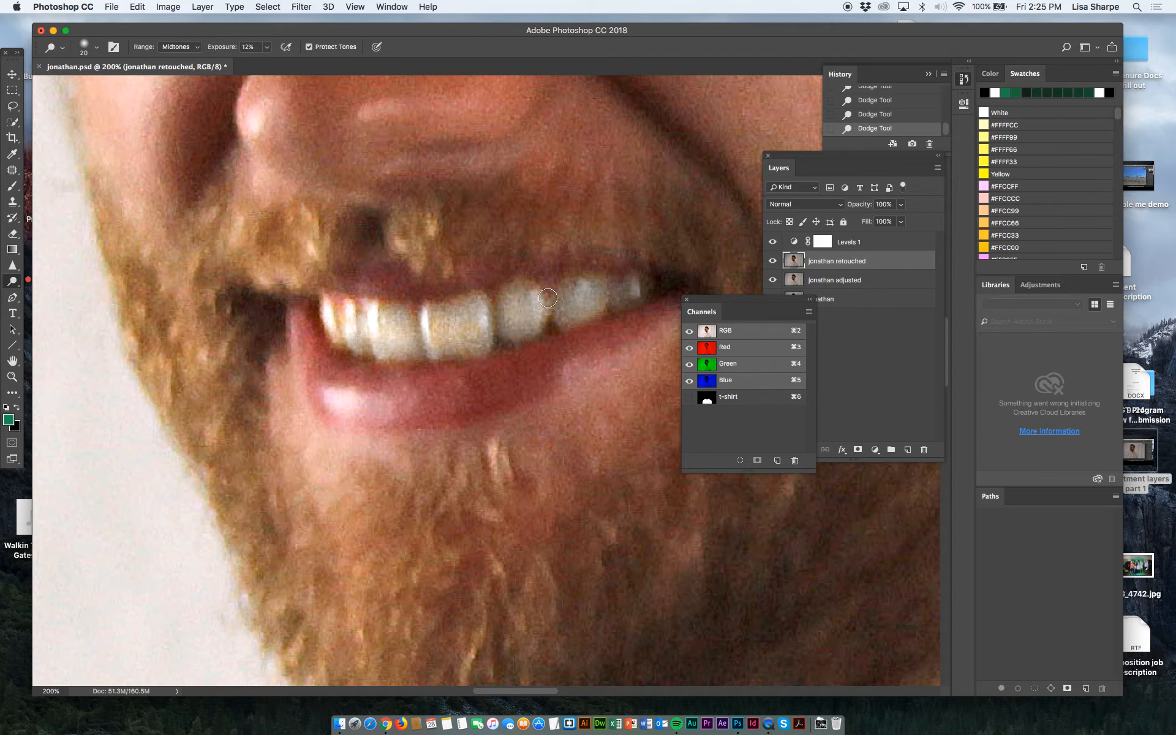
{"action": "mouse_move", "coordinate": [587, 307]}
{"action": "left_mouse_down"}
{"action": "mouse_move", "coordinate": [574, 290]}
{"action": "mouse_move", "coordinate": [633, 287]}
{"action": "left_mouse_up"}
{"action": "mouse_move", "coordinate": [402, 341]}
{"action": "left_mouse_down"}
{"action": "mouse_move", "coordinate": [388, 325]}
{"action": "mouse_move", "coordinate": [401, 315]}
{"action": "mouse_move", "coordinate": [408, 326]}
{"action": "mouse_move", "coordinate": [388, 313]}
{"action": "mouse_move", "coordinate": [426, 363]}
{"action": "mouse_move", "coordinate": [440, 345]}
{"action": "mouse_move", "coordinate": [435, 301]}
{"action": "mouse_move", "coordinate": [446, 332]}
{"action": "left_mouse_up"}
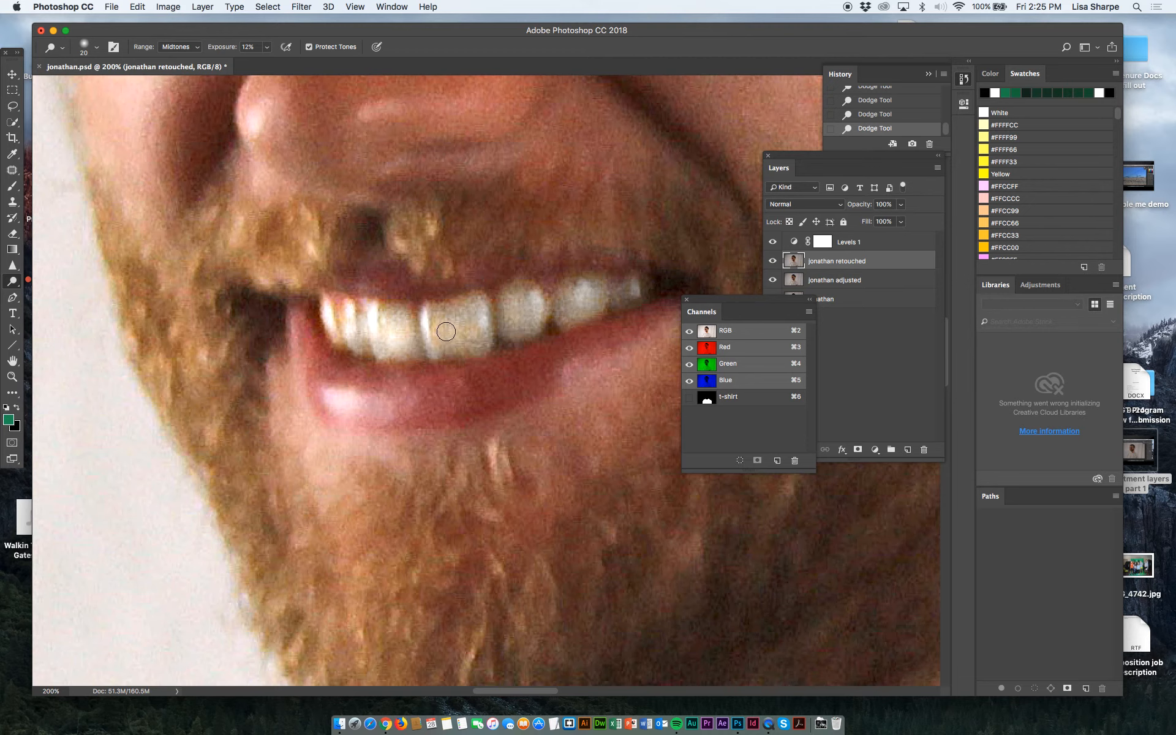
- Desaturate the yellow on the two central front teeth with the size 25 Sponge tool and check the whole portrait
{"action": "left_click", "coordinate": [12, 281]}
{"action": "left_click", "coordinate": [41, 303]}
{"action": "mouse_move", "coordinate": [438, 302]}
{"action": "left_mouse_down"}
{"action": "mouse_move", "coordinate": [460, 312]}
{"action": "mouse_move", "coordinate": [440, 320]}
{"action": "mouse_move", "coordinate": [440, 337]}
{"action": "mouse_move", "coordinate": [437, 319]}
{"action": "mouse_move", "coordinate": [442, 349]}
{"action": "mouse_move", "coordinate": [469, 344]}
{"action": "left_mouse_up"}
{"action": "mouse_move", "coordinate": [393, 314]}
{"action": "left_mouse_down"}
{"action": "mouse_move", "coordinate": [338, 334]}
{"action": "mouse_move", "coordinate": [341, 303]}
{"action": "mouse_move", "coordinate": [373, 351]}
{"action": "left_mouse_up"}
{"action": "key", "text": "super+minus"}
{"action": "key", "text": "super+minus"}
{"action": "key", "text": "super+minus"}
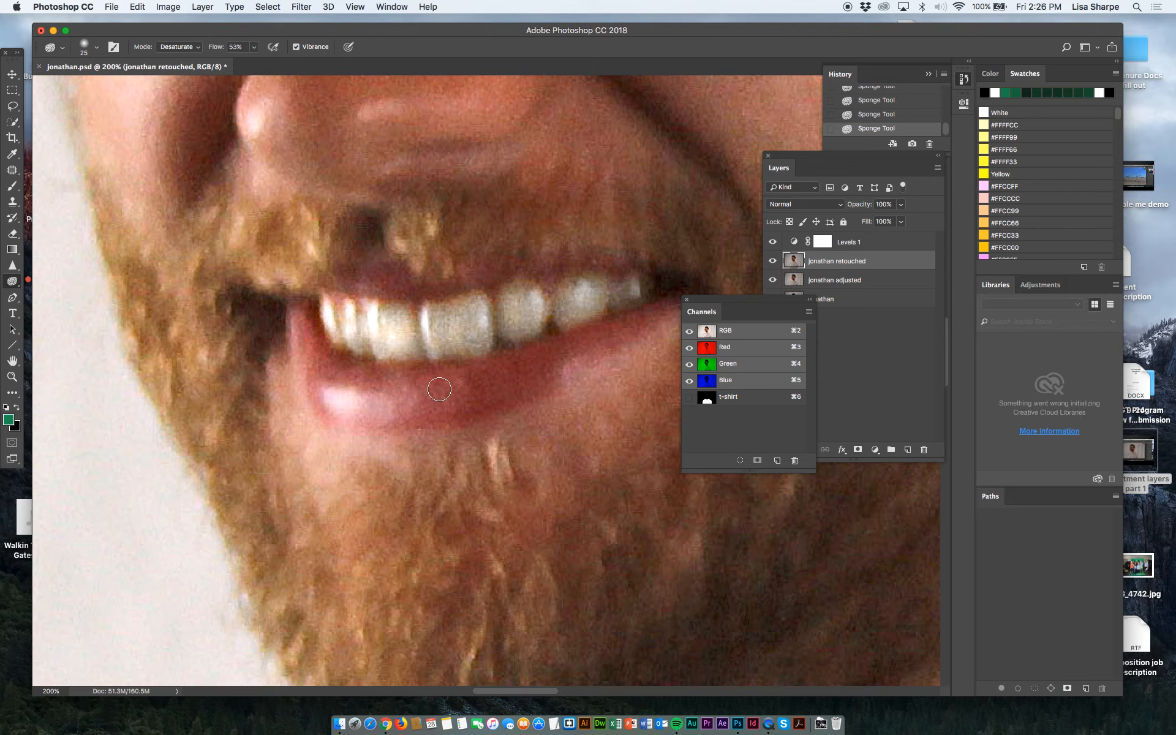
{"action": "key", "text": "super+minus"}
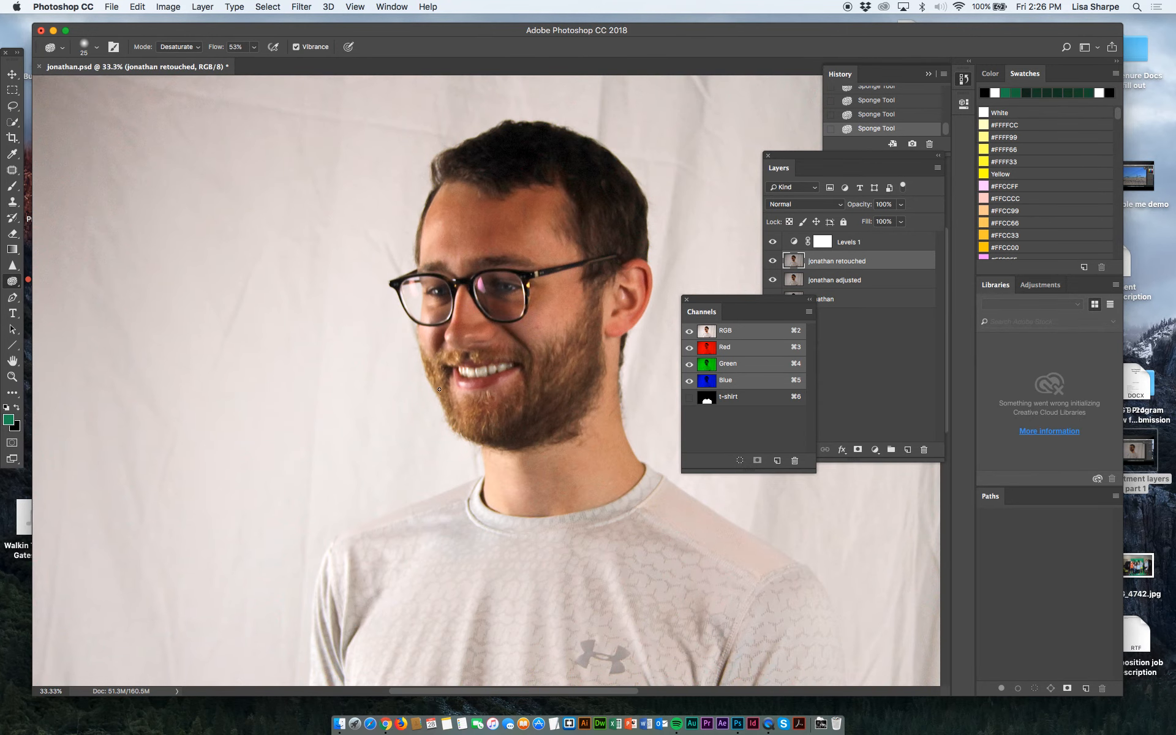